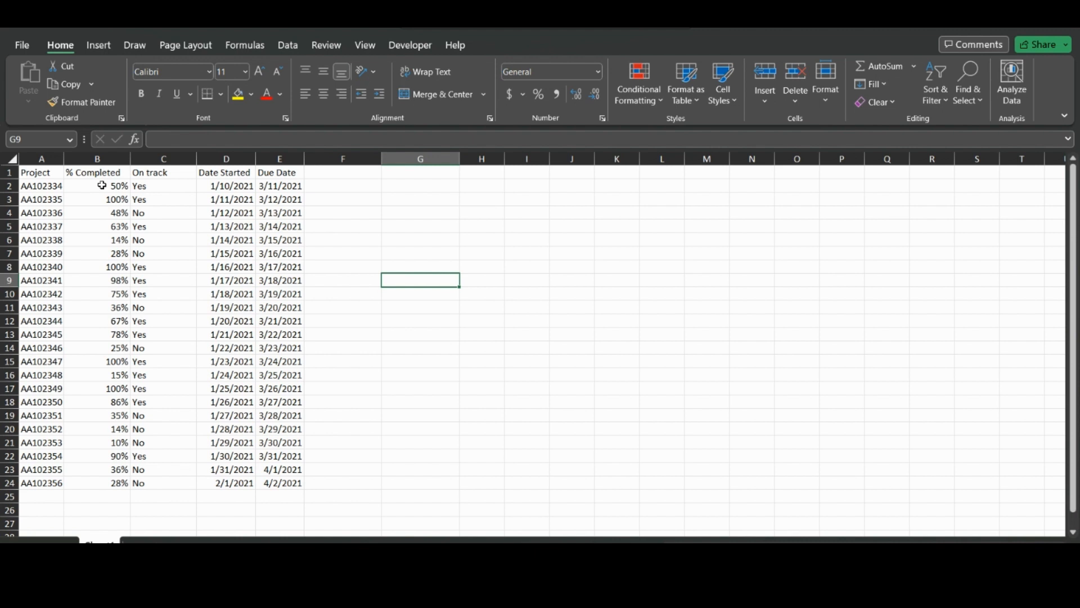
- Select the % Completed values B2:B24 and start a new conditional formatting rule
drag(102, 186, 100, 475)
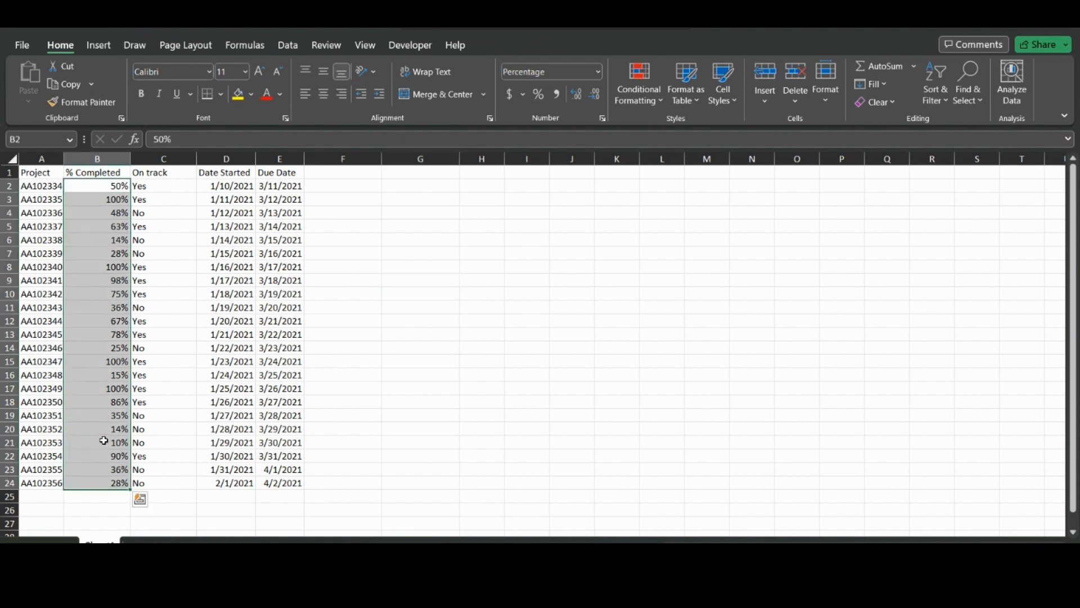
click(644, 106)
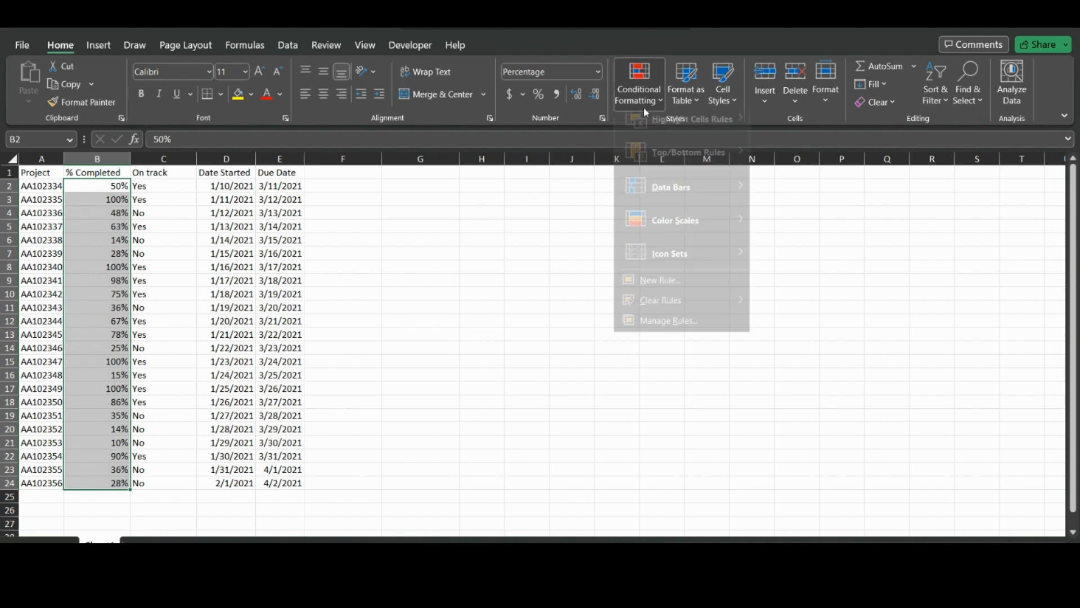
mouse_move(661, 211)
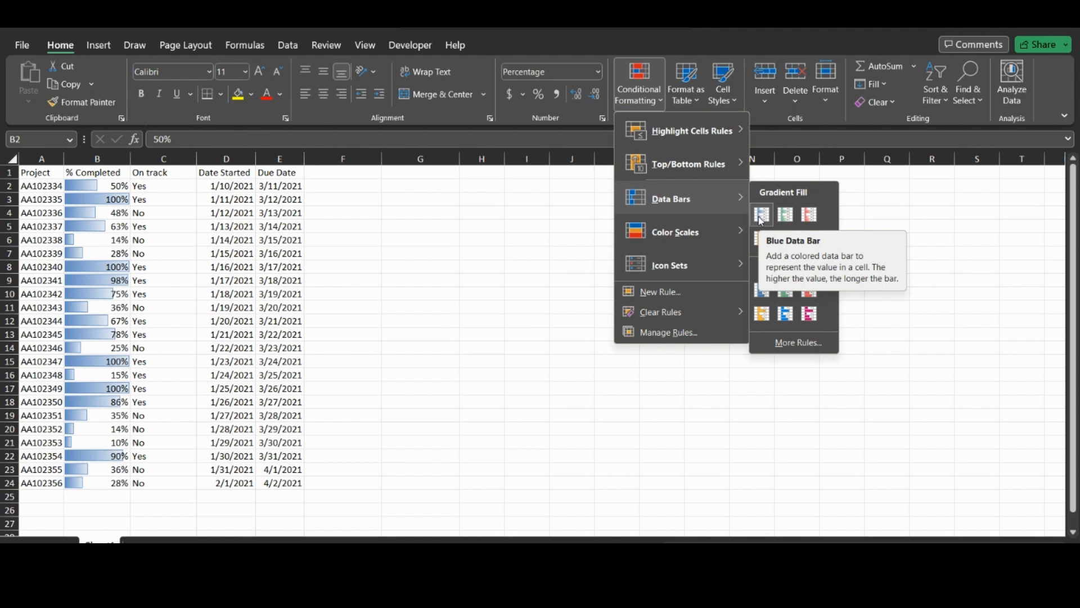
mouse_move(658, 230)
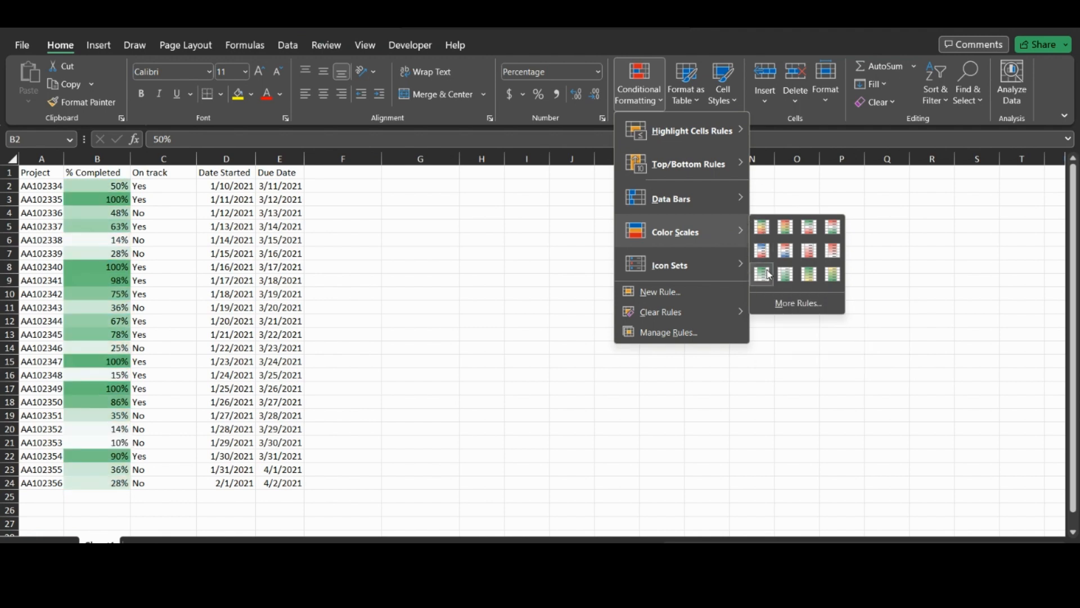
mouse_move(705, 269)
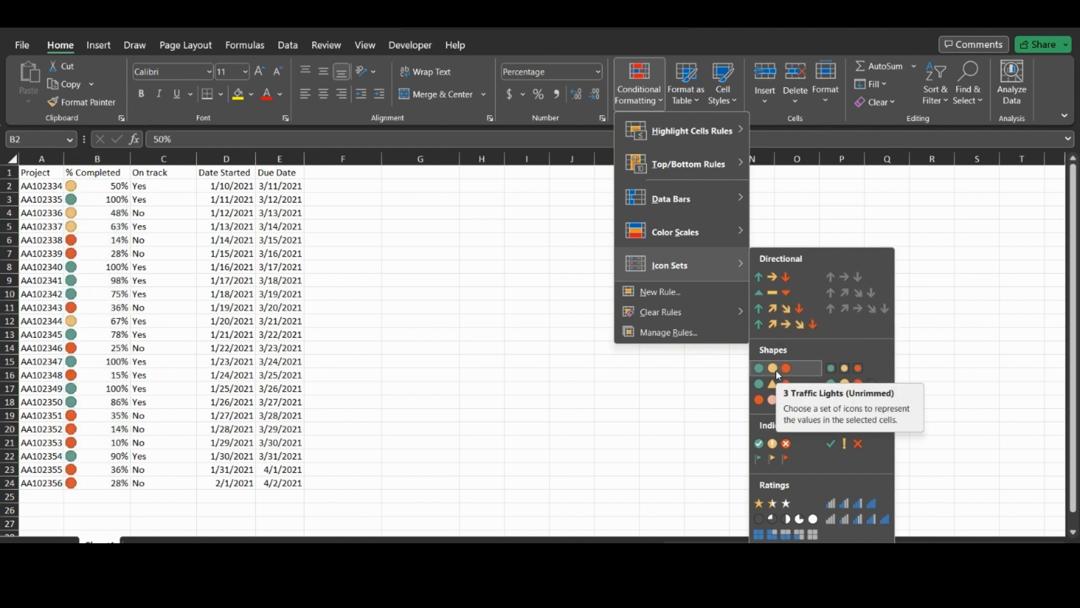
click(678, 292)
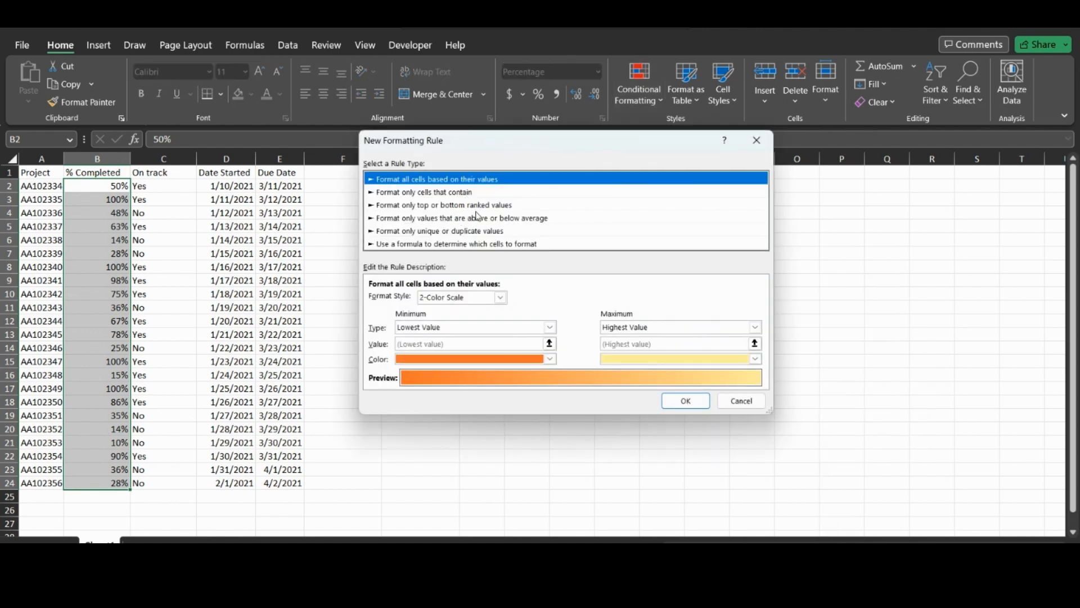
- Set the rule's format style to a three-color Icon Set, keeping the 67% and 33% cut-offs
click(495, 298)
click(445, 341)
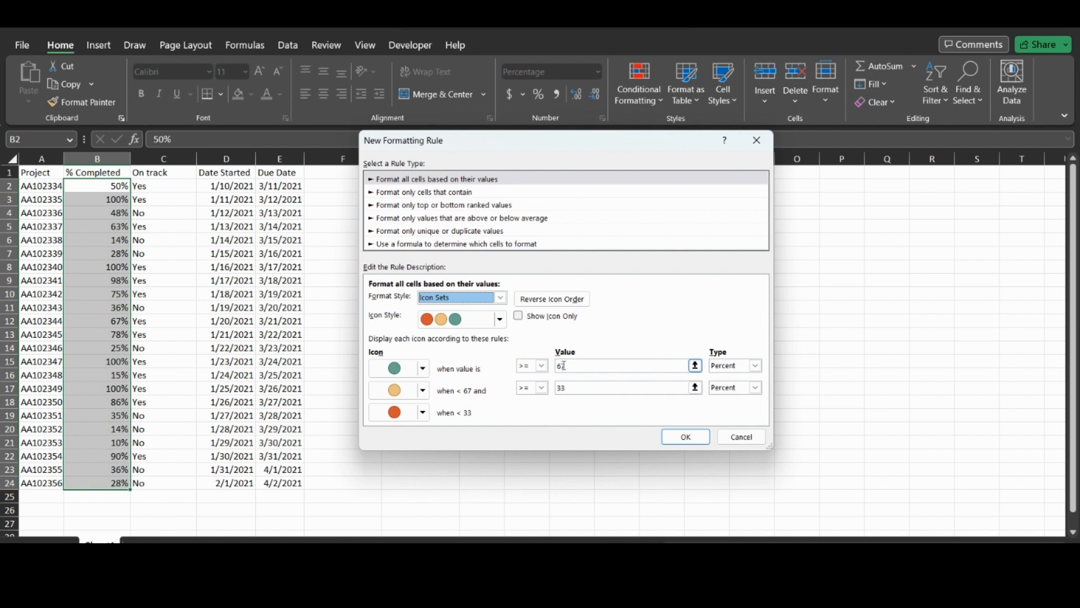
click(565, 389)
click(682, 437)
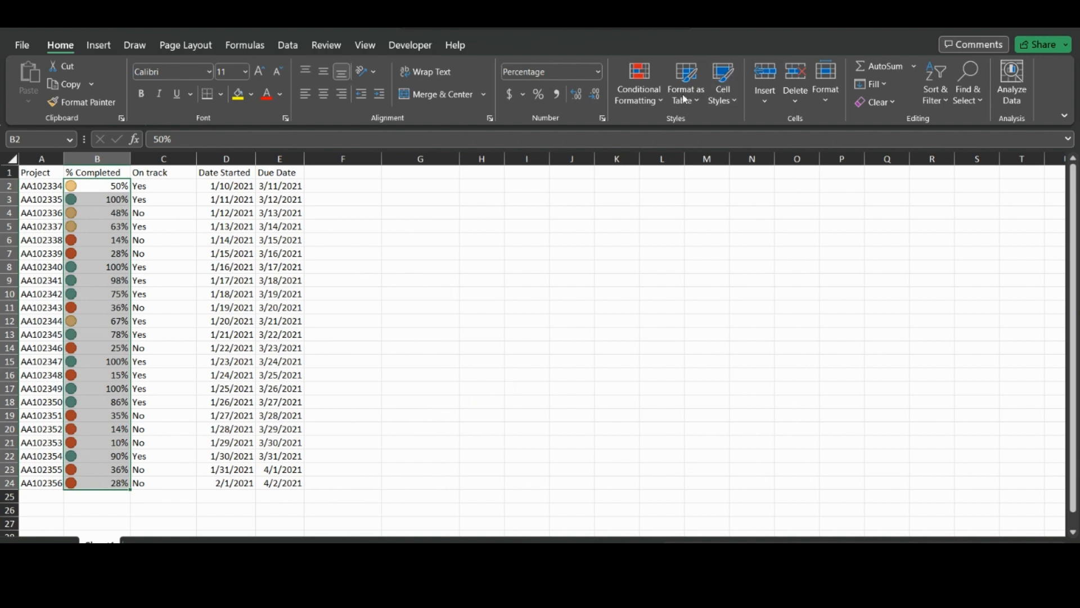
- Open the worksheet's icon set rule for editing in the Rules Manager
click(639, 103)
click(669, 331)
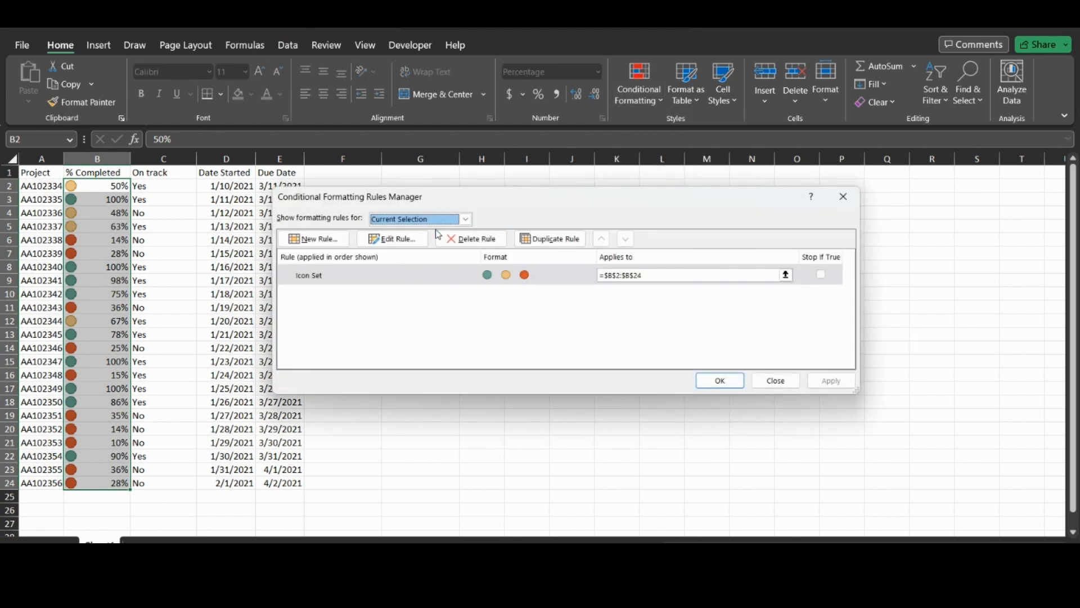
click(466, 219)
click(415, 242)
click(393, 241)
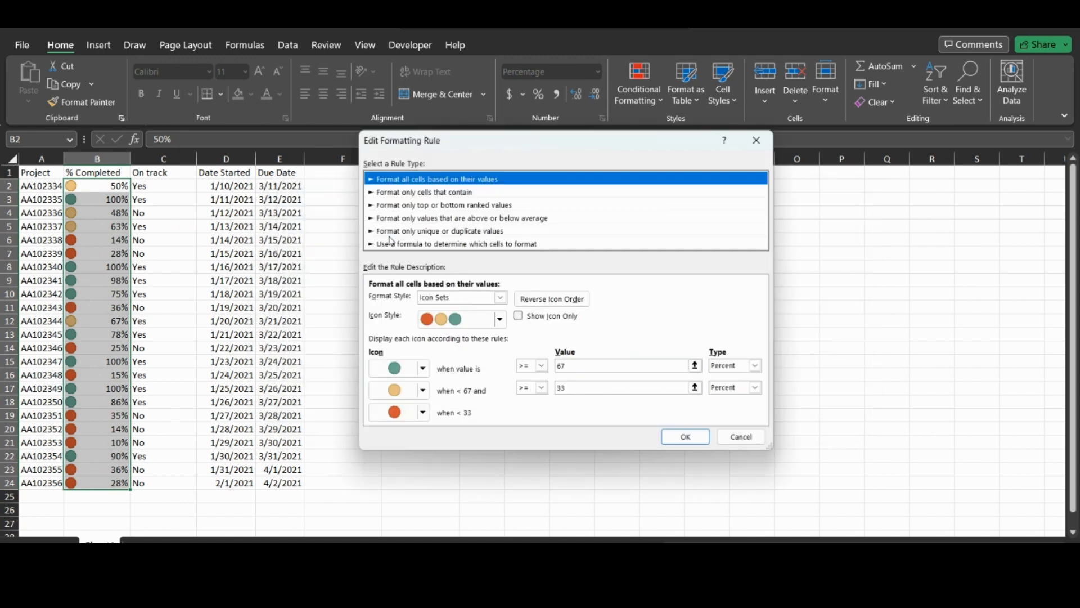
- Change the icon thresholds to 50 and 25 percent, apply, and reselect B2:B24
drag(579, 365, 542, 366)
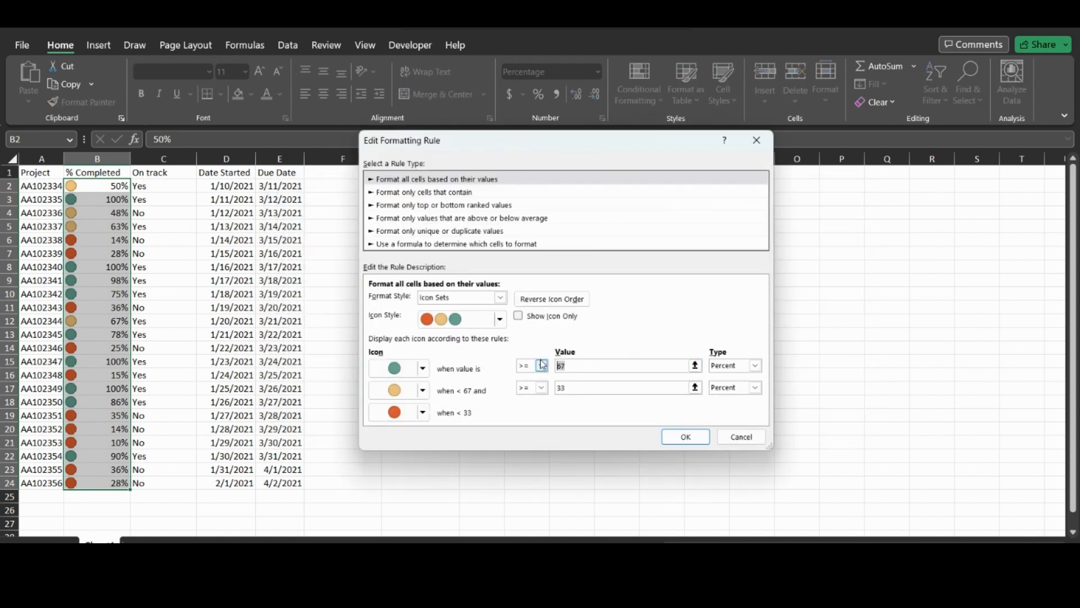
text(50)
drag(683, 388, 542, 388)
text(25)
click(684, 437)
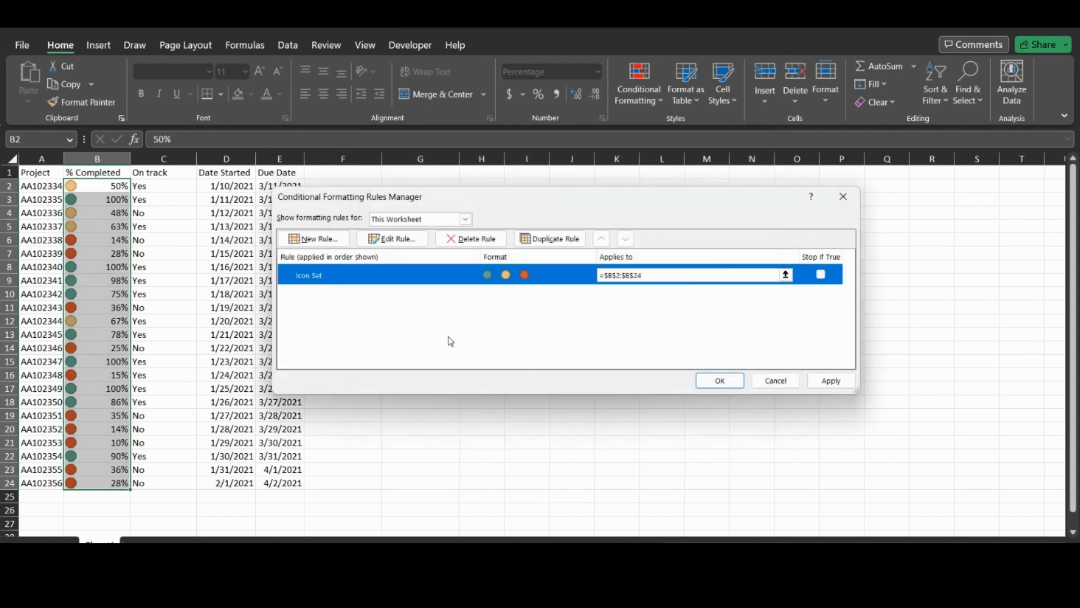
click(720, 380)
click(374, 241)
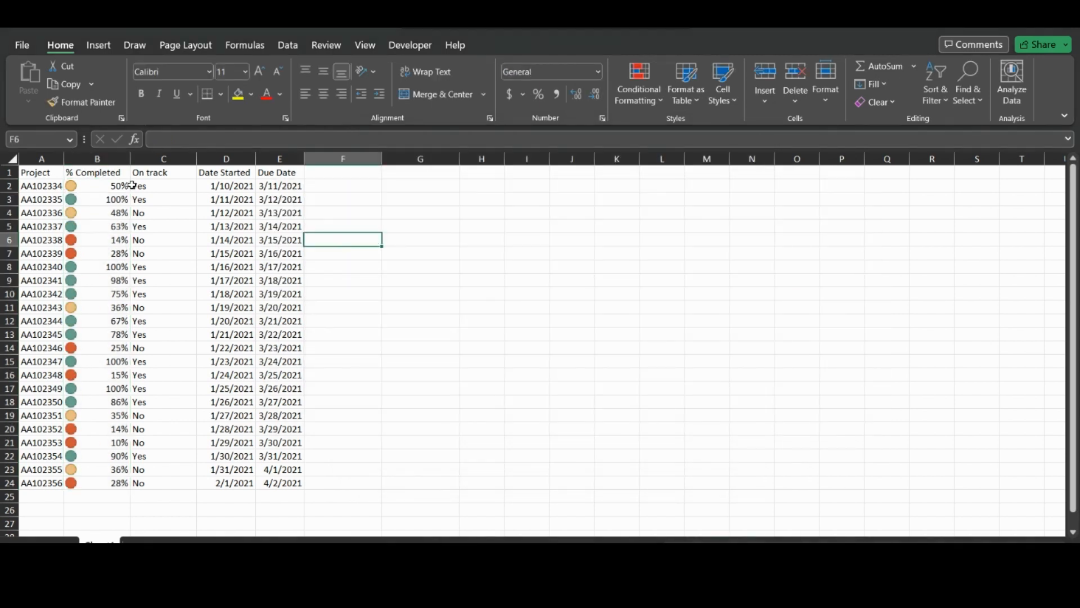
drag(109, 185, 109, 482)
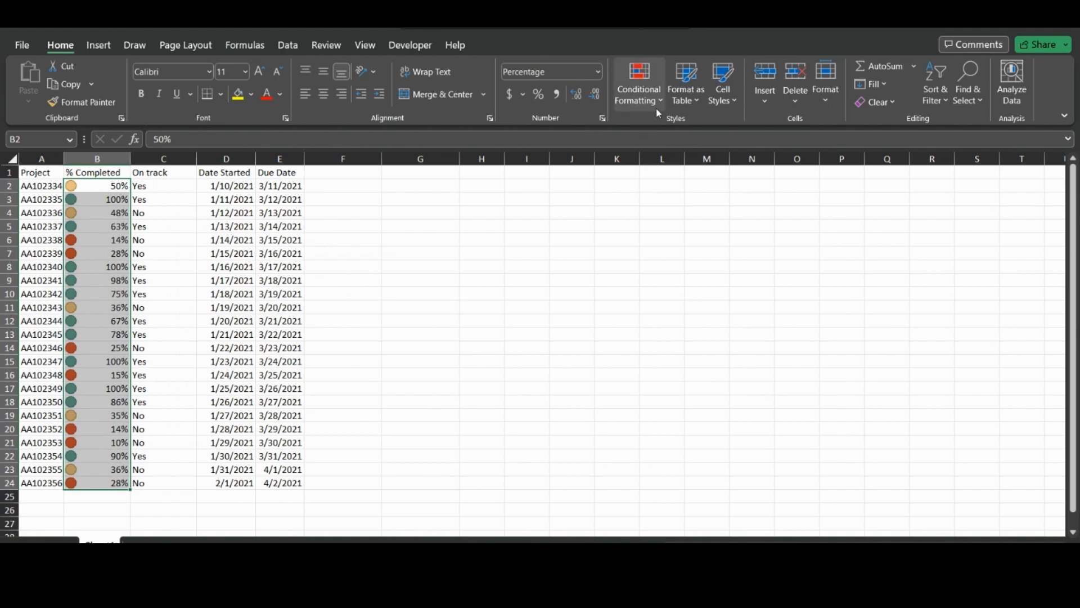
click(639, 85)
click(666, 299)
click(500, 316)
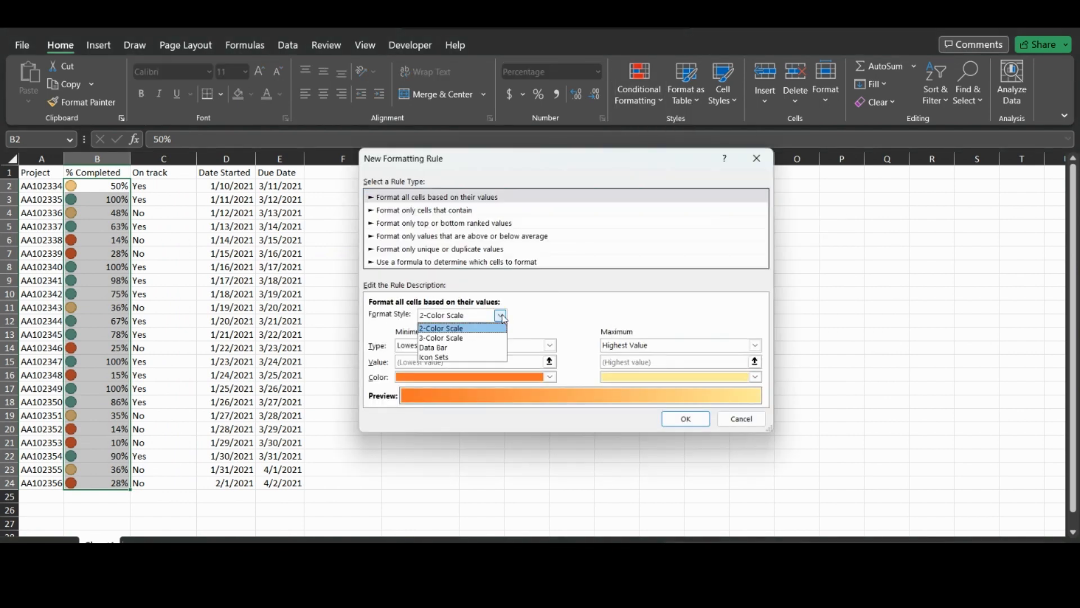
click(457, 337)
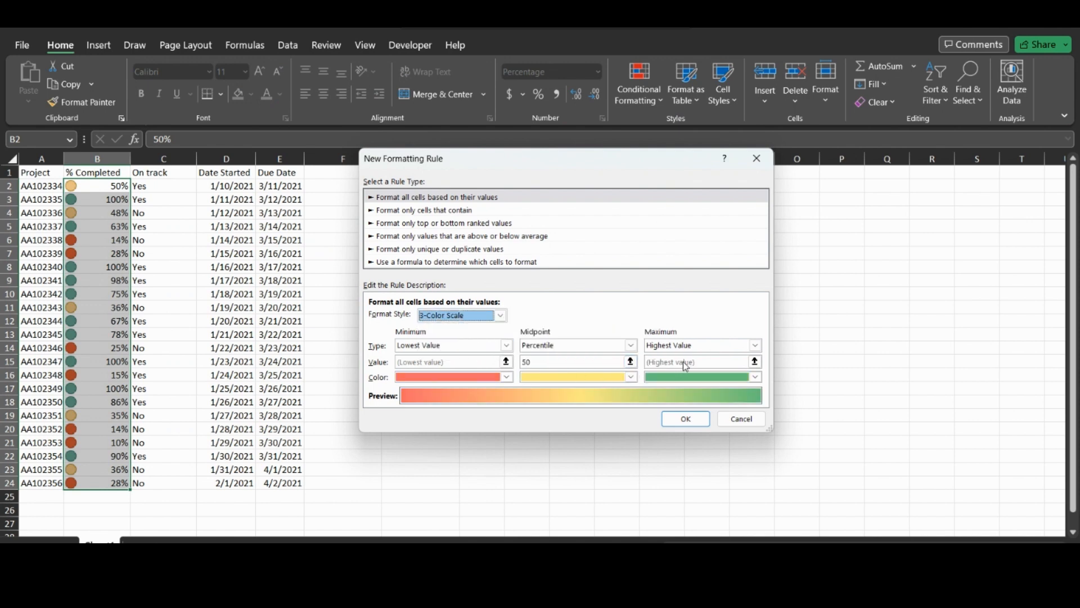
click(507, 346)
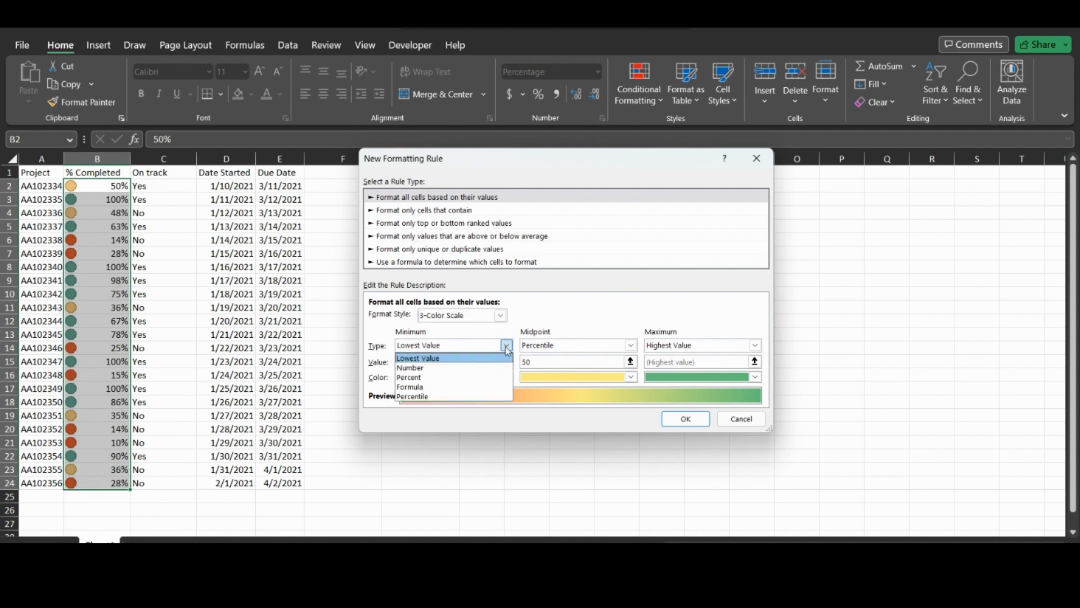
click(430, 378)
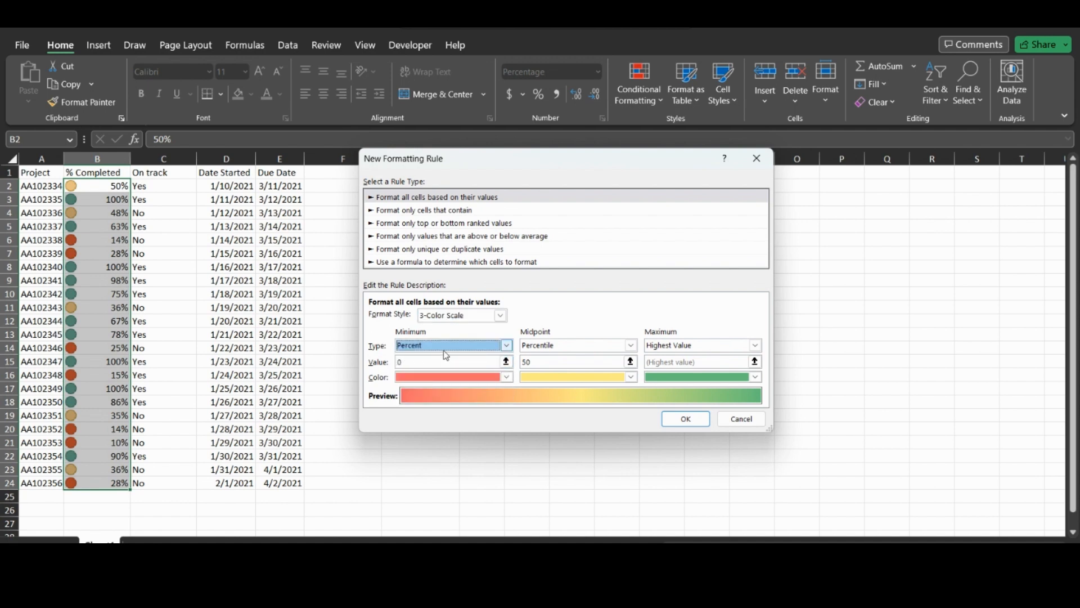
click(400, 360)
text(25)
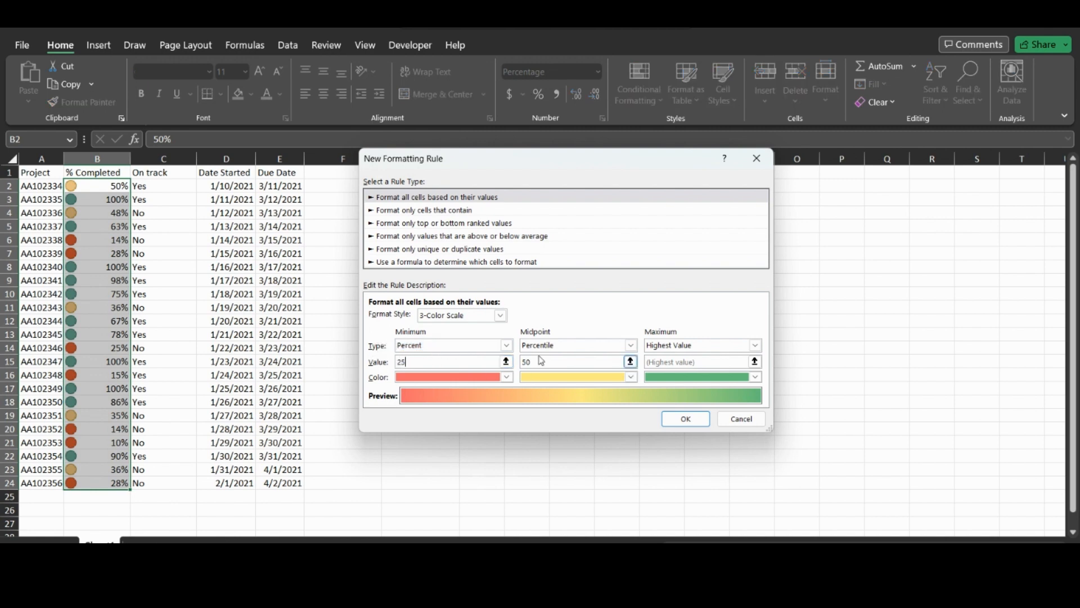
click(537, 361)
click(570, 347)
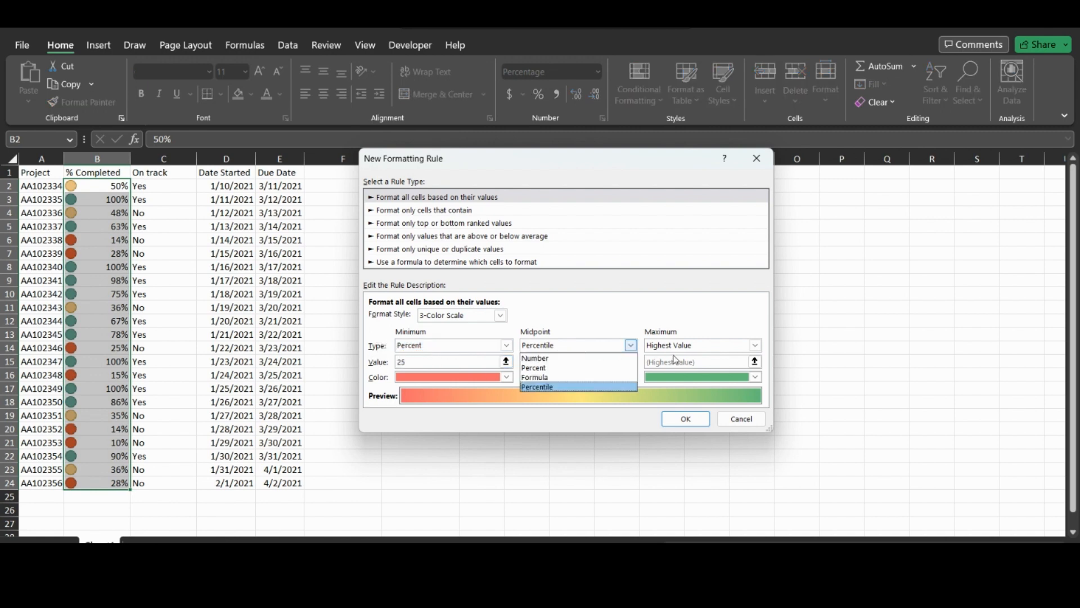
click(620, 332)
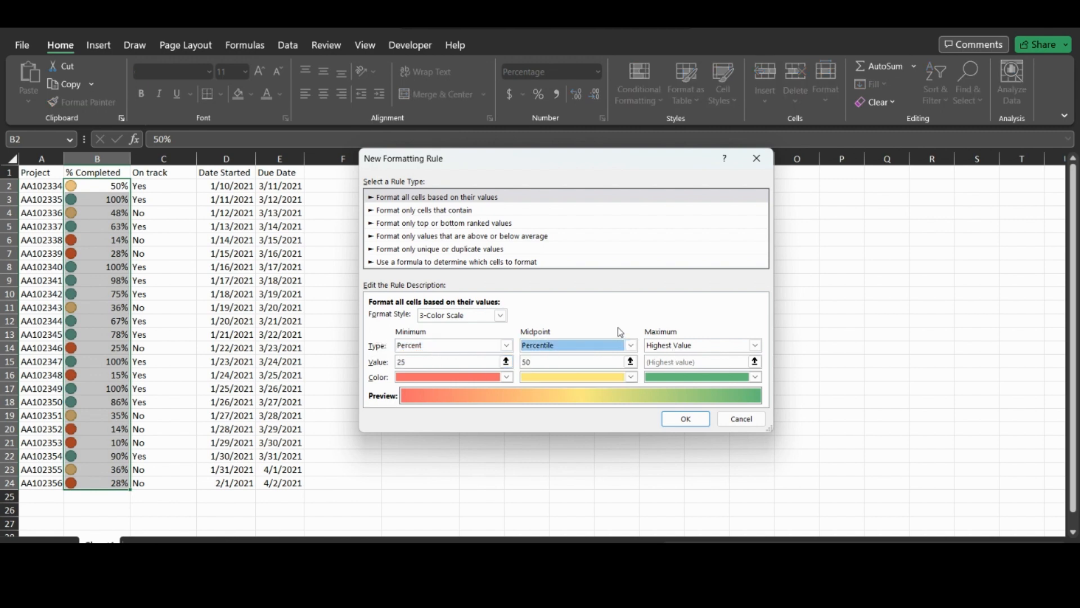
click(686, 419)
click(344, 303)
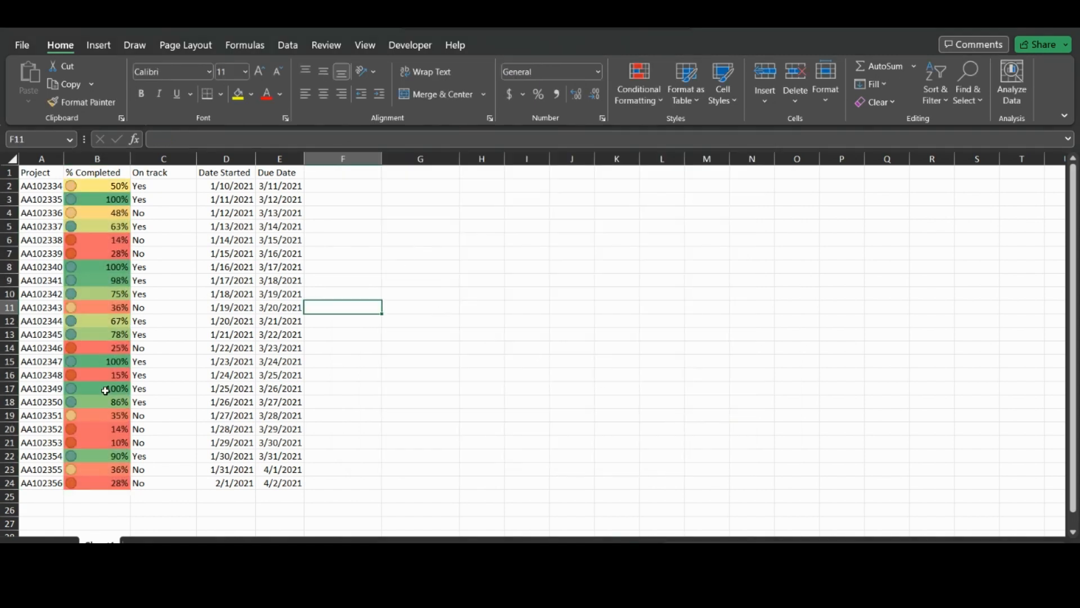
key(ctrl+z)
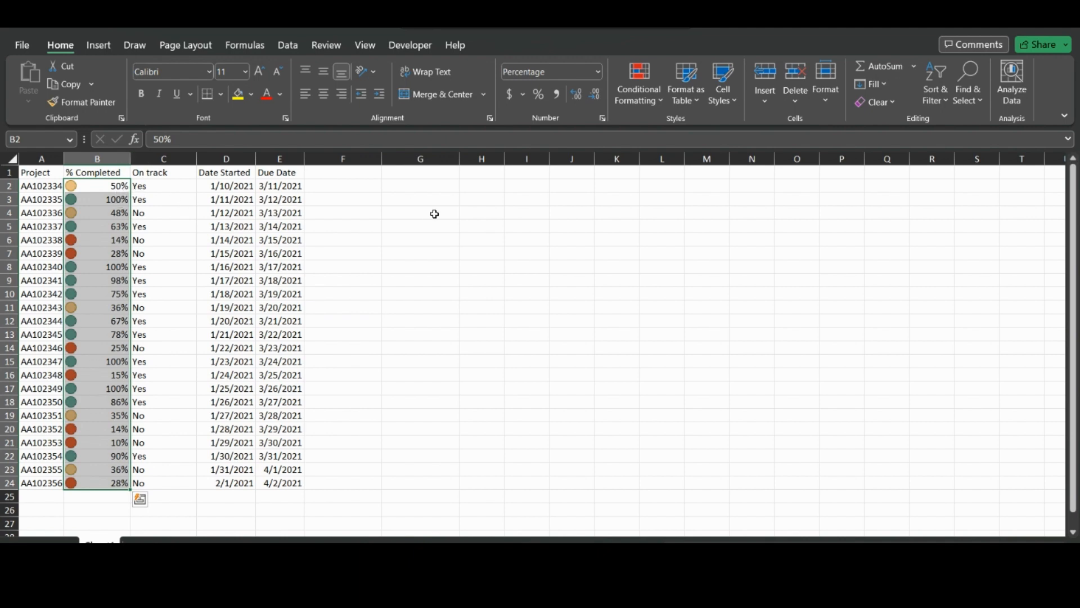
- Delete the worksheet's icon set rule, then select the On track values C2:C24
click(685, 84)
click(658, 101)
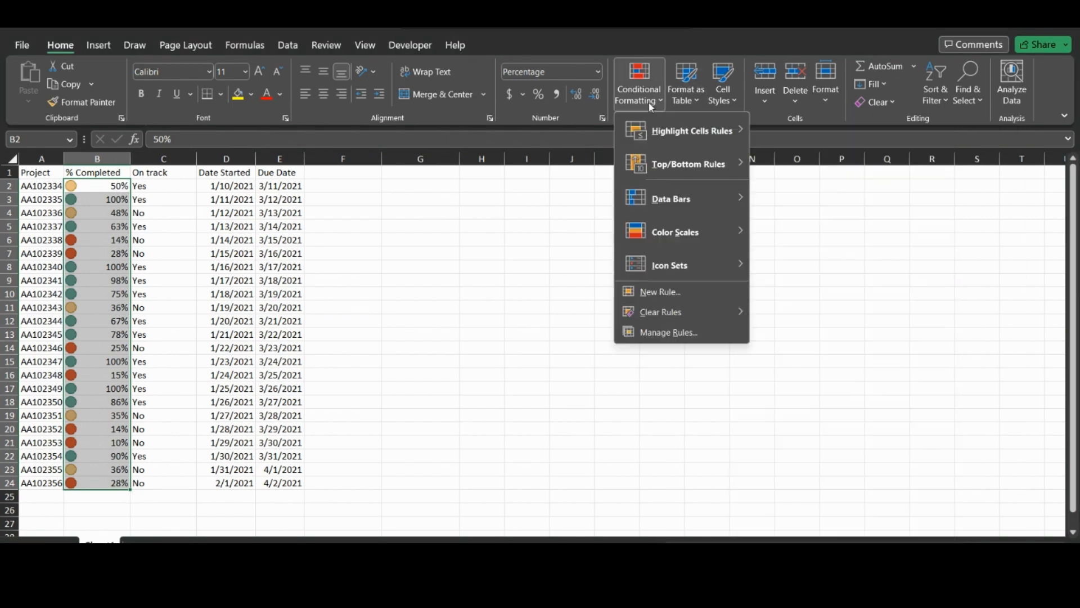
click(653, 332)
click(467, 218)
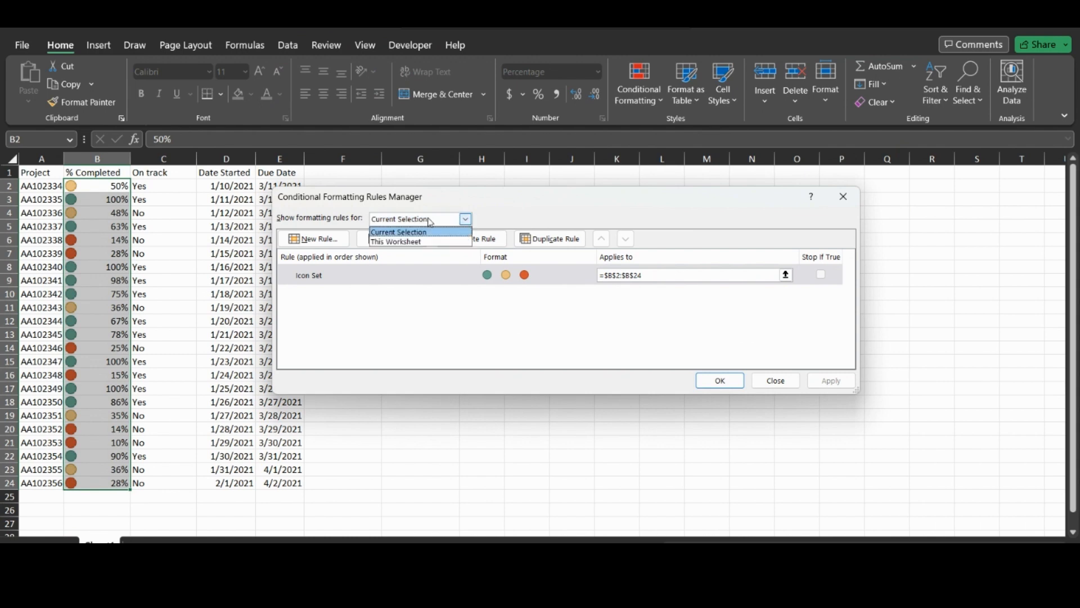
click(416, 242)
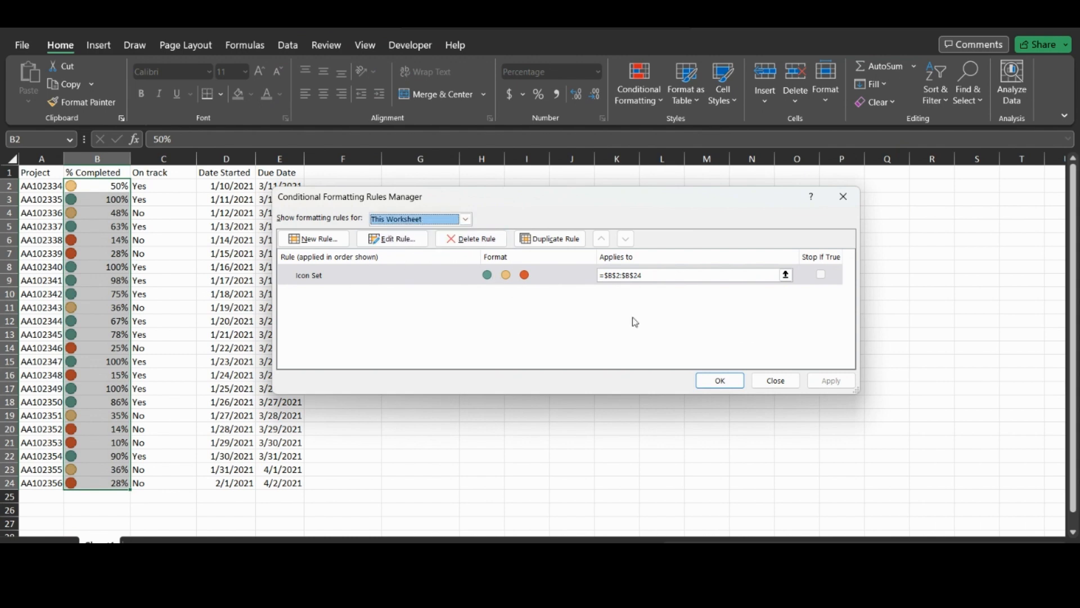
click(475, 239)
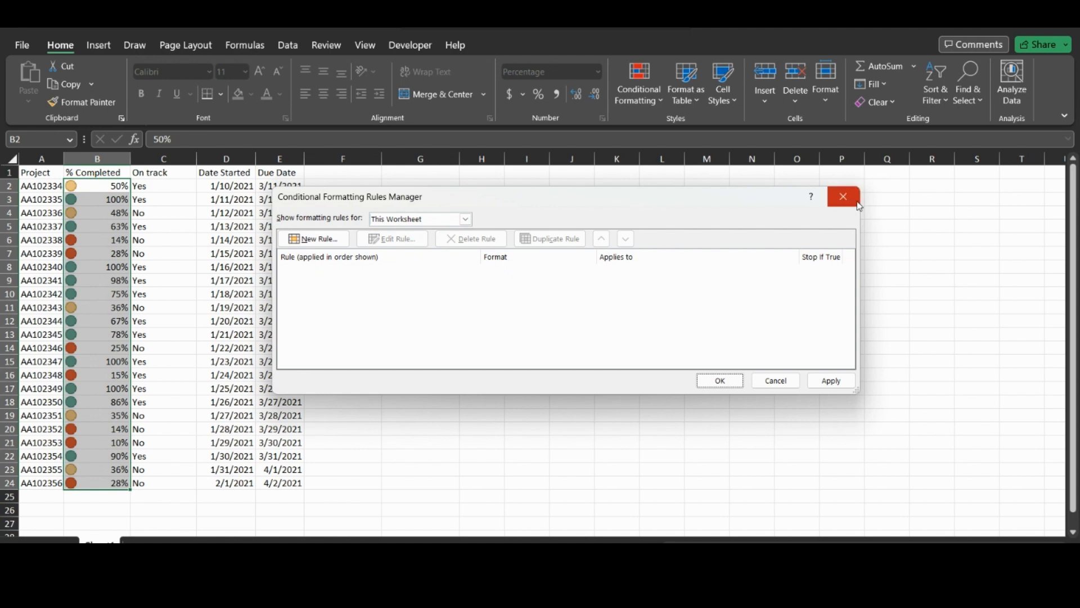
click(733, 380)
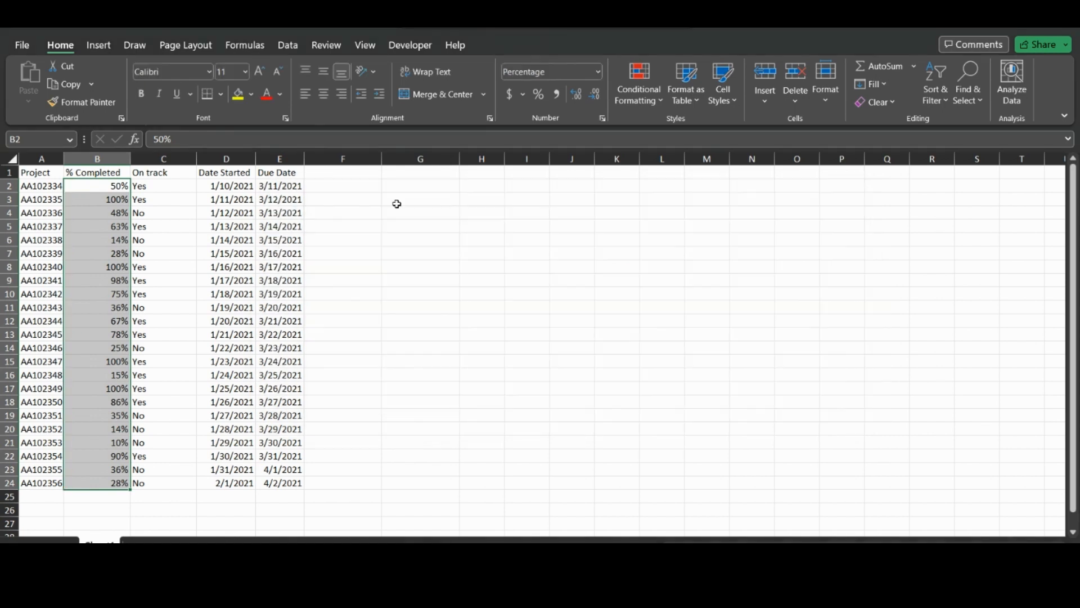
drag(157, 187, 156, 483)
- Add a specific-text rule giving On track cells containing 'Yes' a light green fill
click(647, 100)
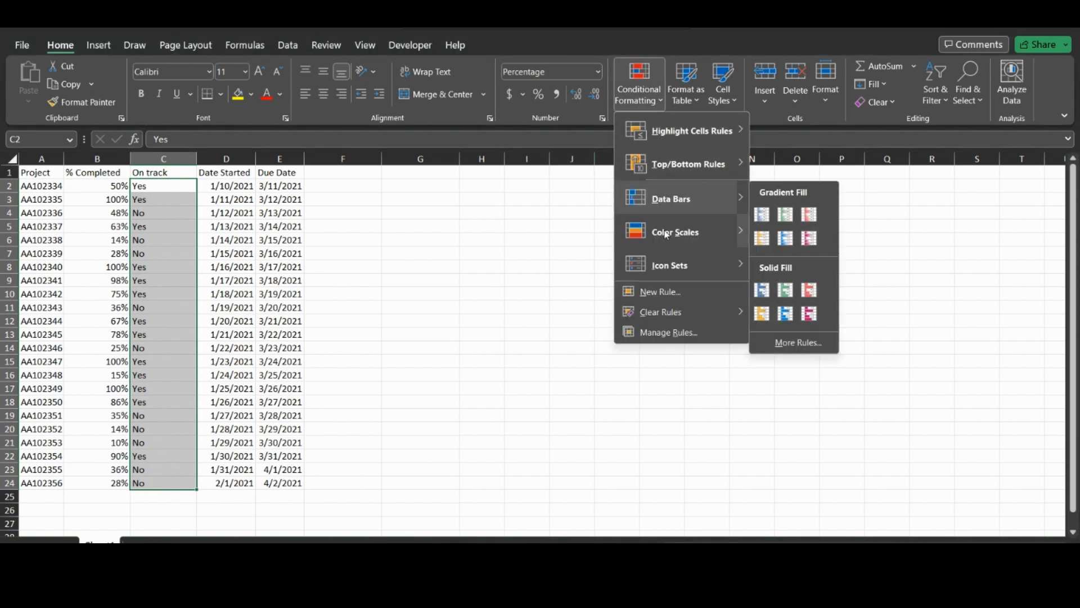
click(668, 297)
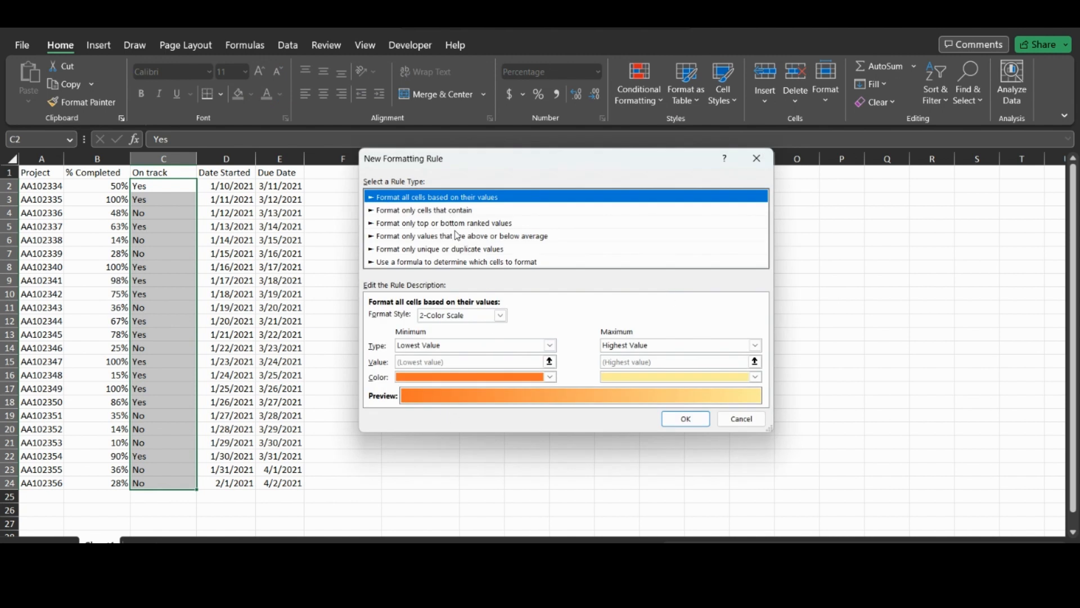
click(444, 210)
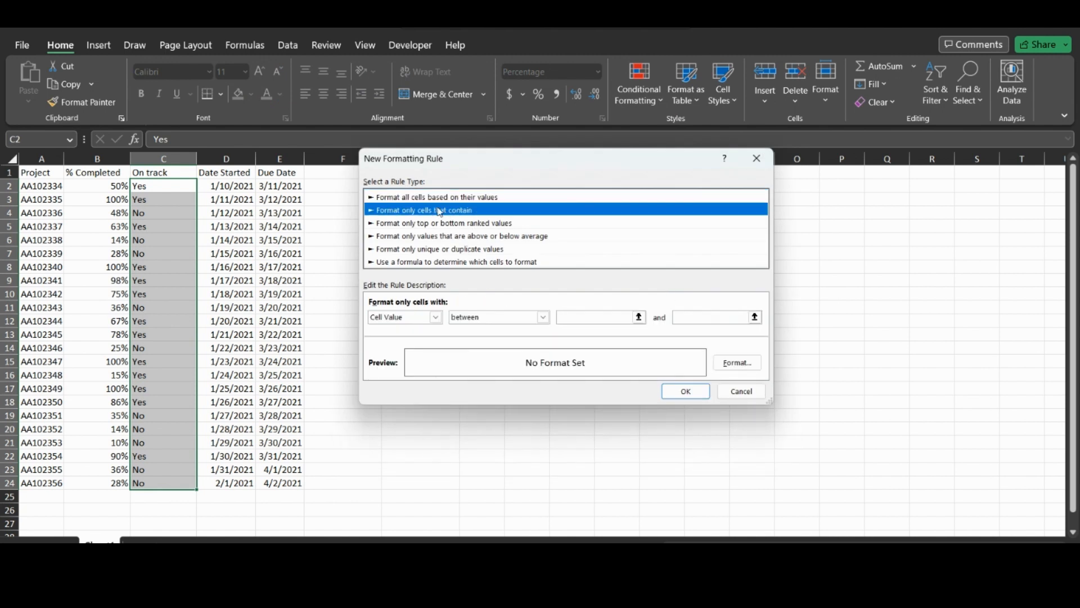
click(436, 317)
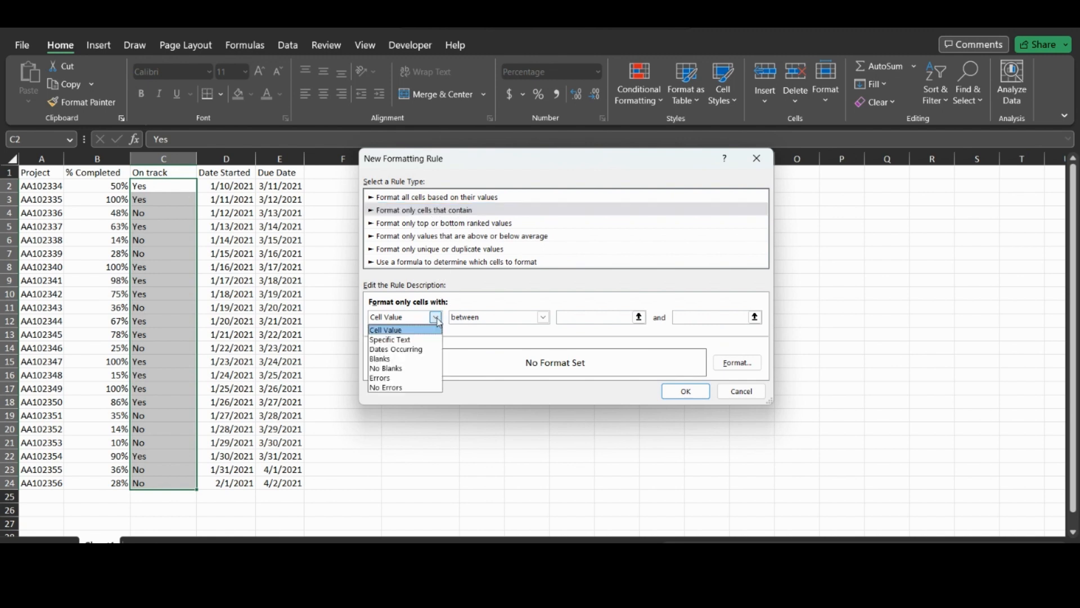
click(406, 340)
click(544, 318)
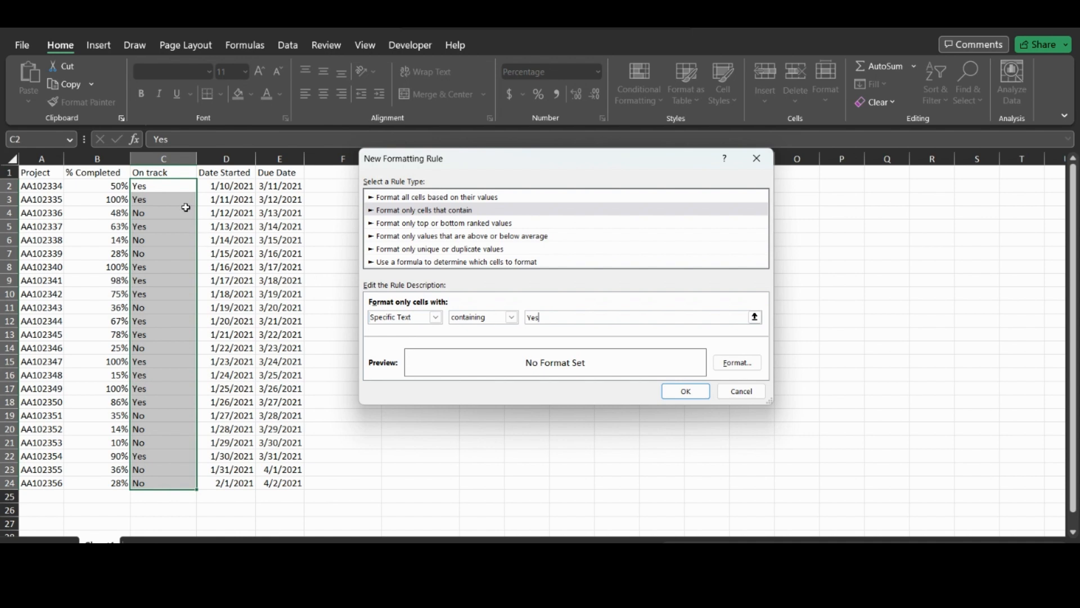
click(737, 362)
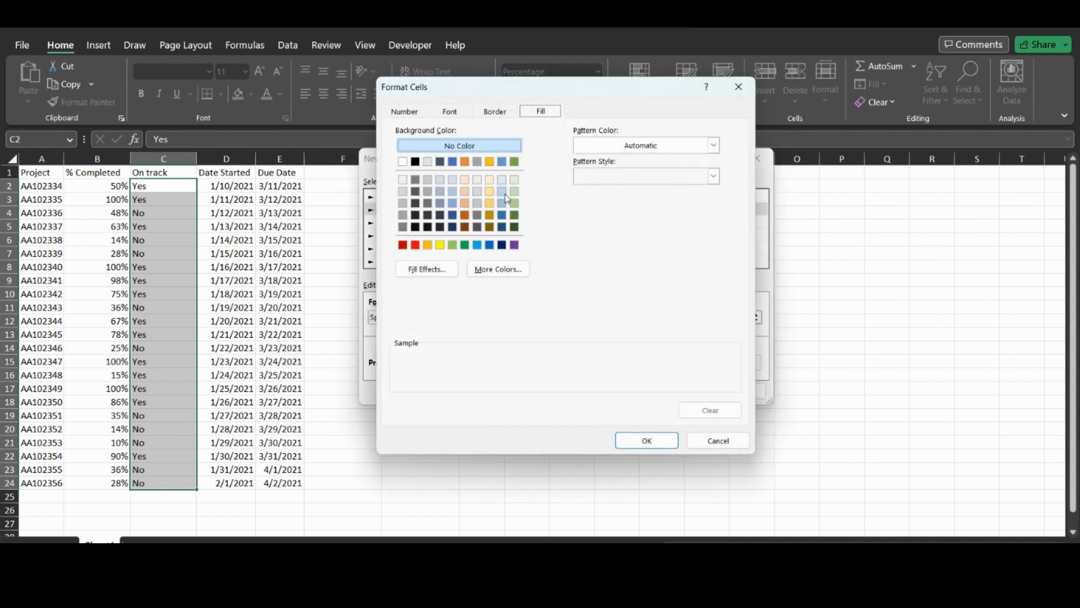
click(513, 192)
click(653, 443)
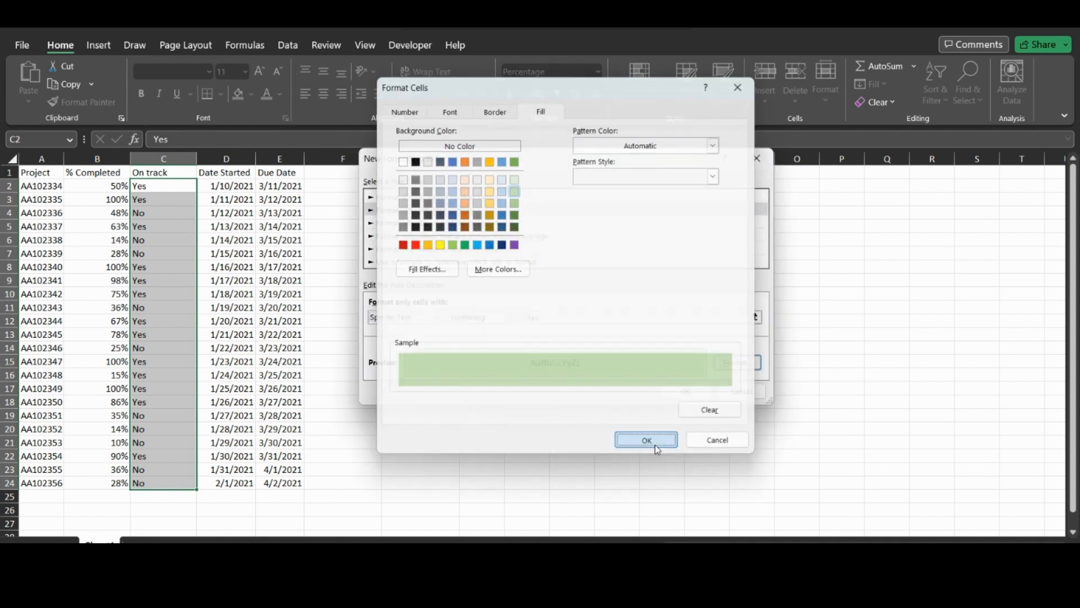
click(685, 390)
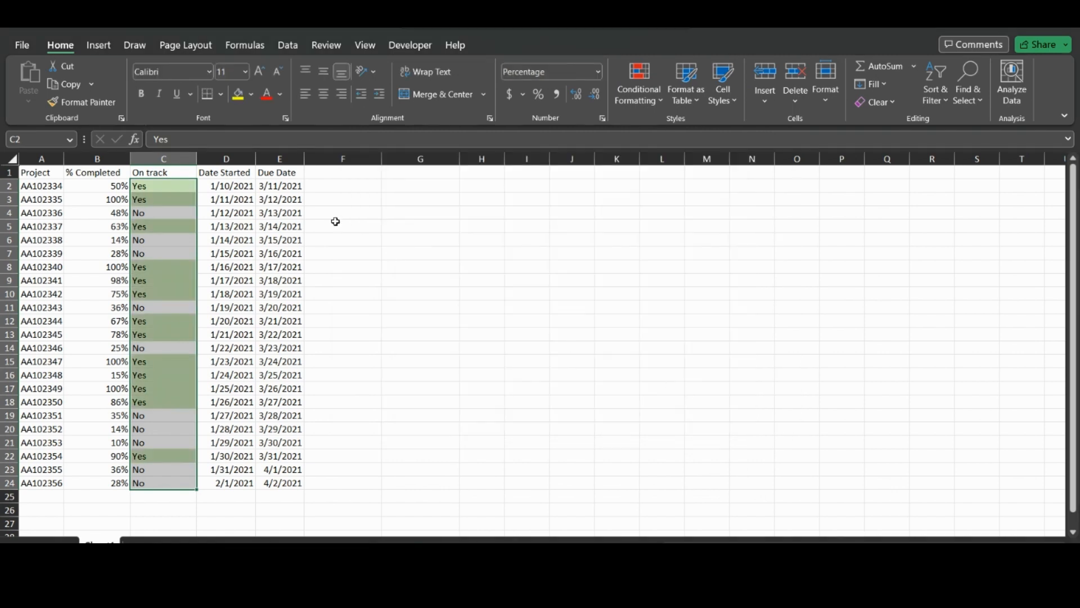
- Add a second specific-text rule giving cells containing 'No' a light orange fill
click(630, 104)
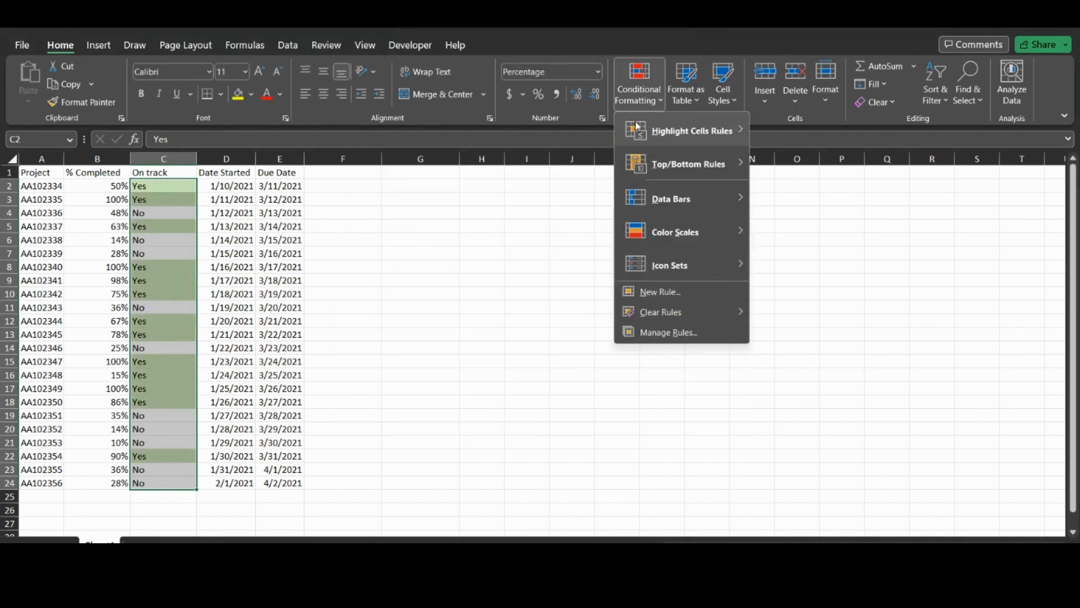
click(662, 295)
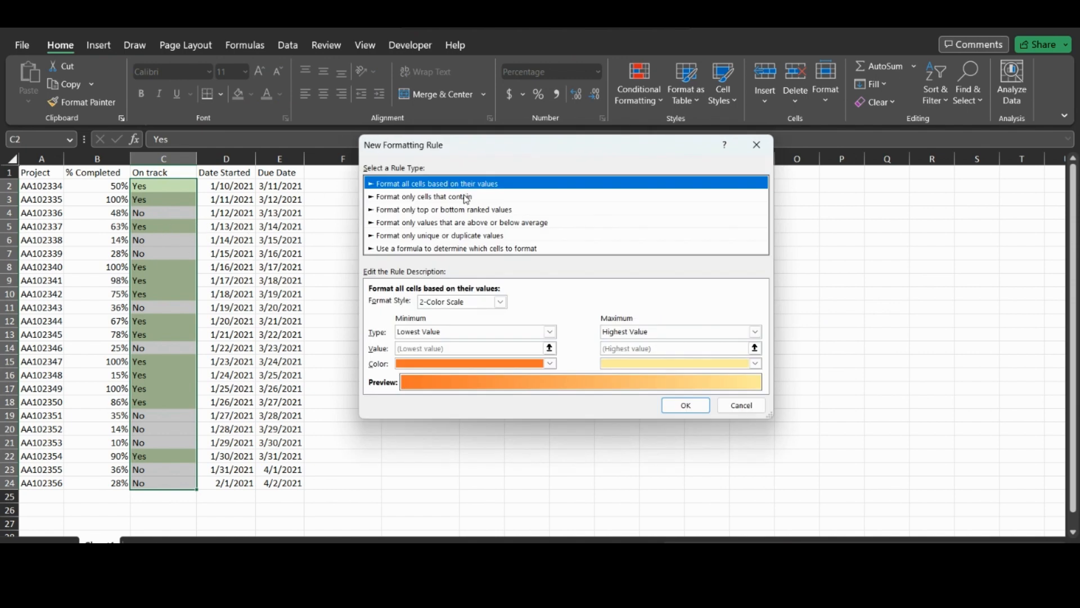
click(465, 198)
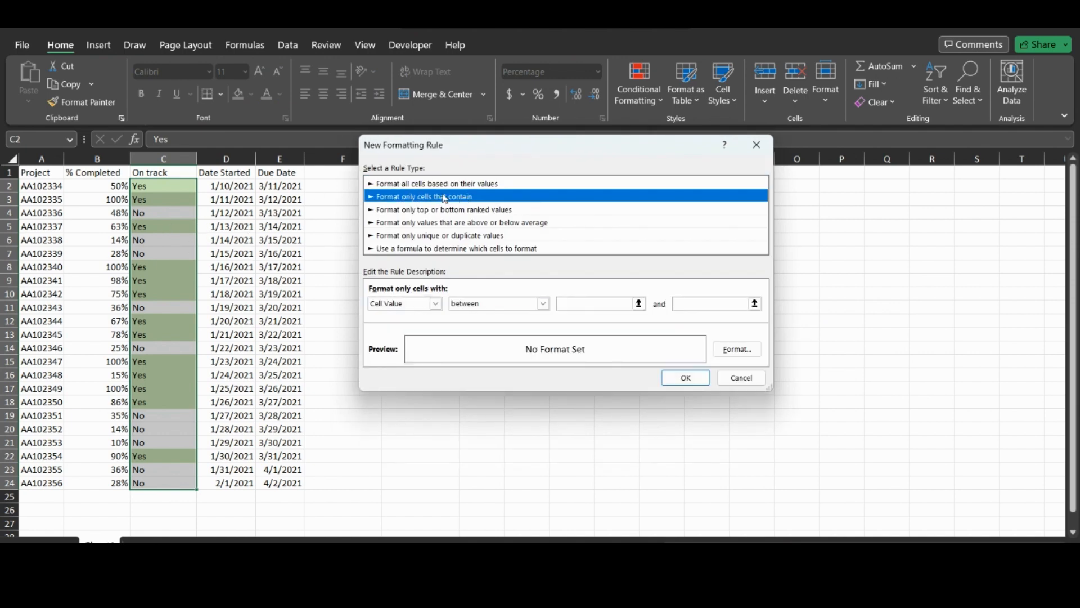
click(442, 304)
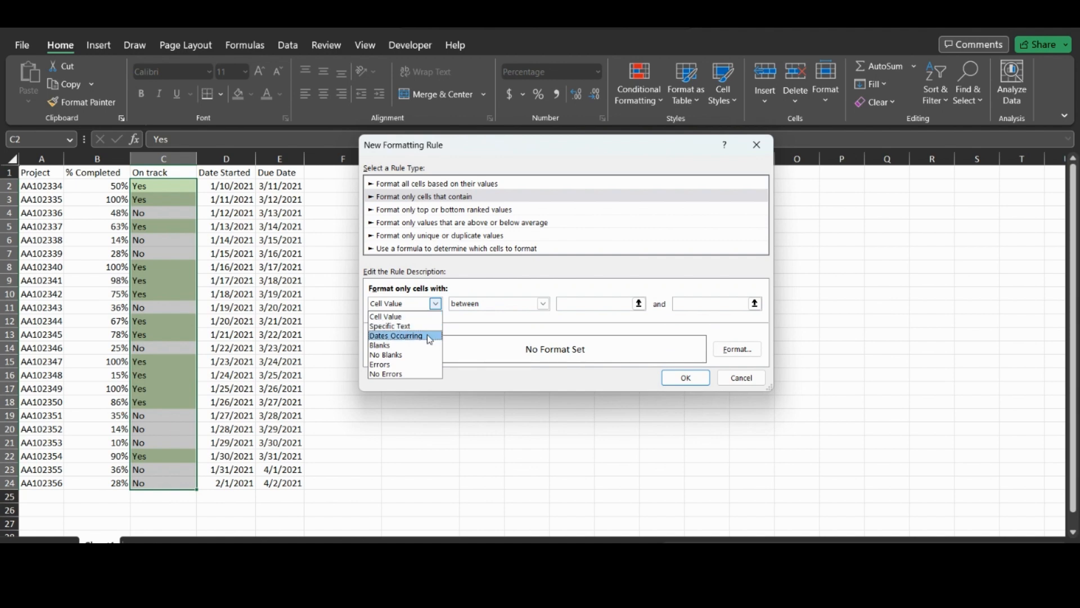
click(401, 326)
click(586, 304)
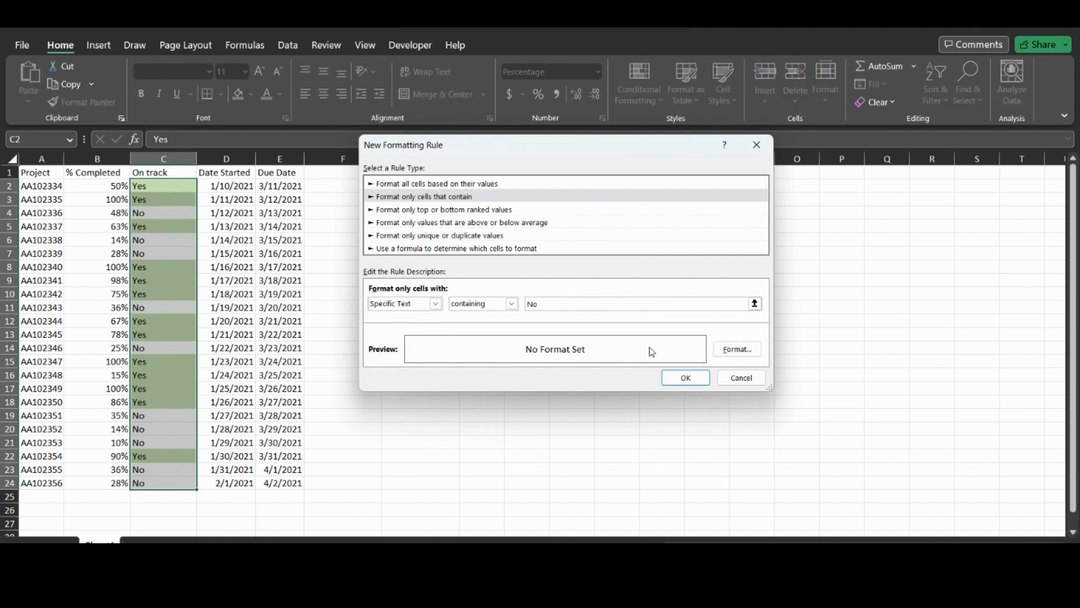
click(748, 346)
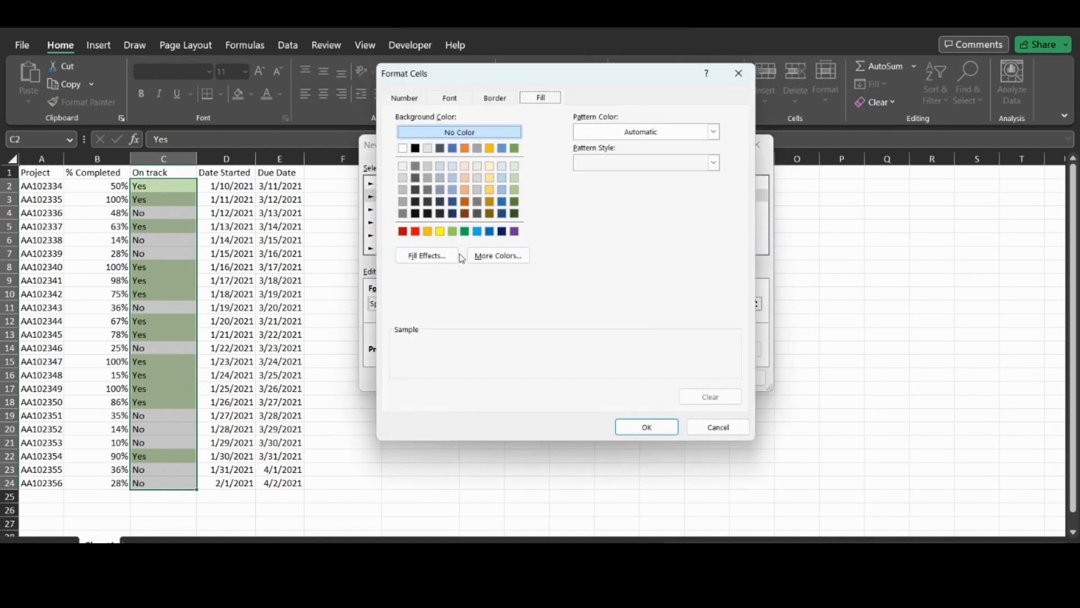
click(465, 190)
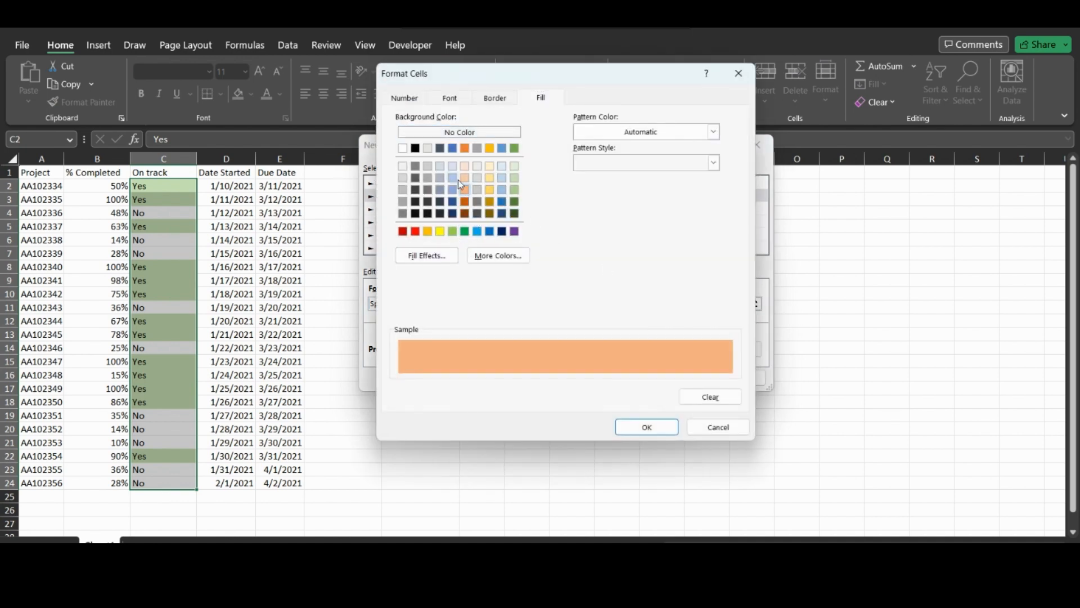
click(655, 429)
click(684, 378)
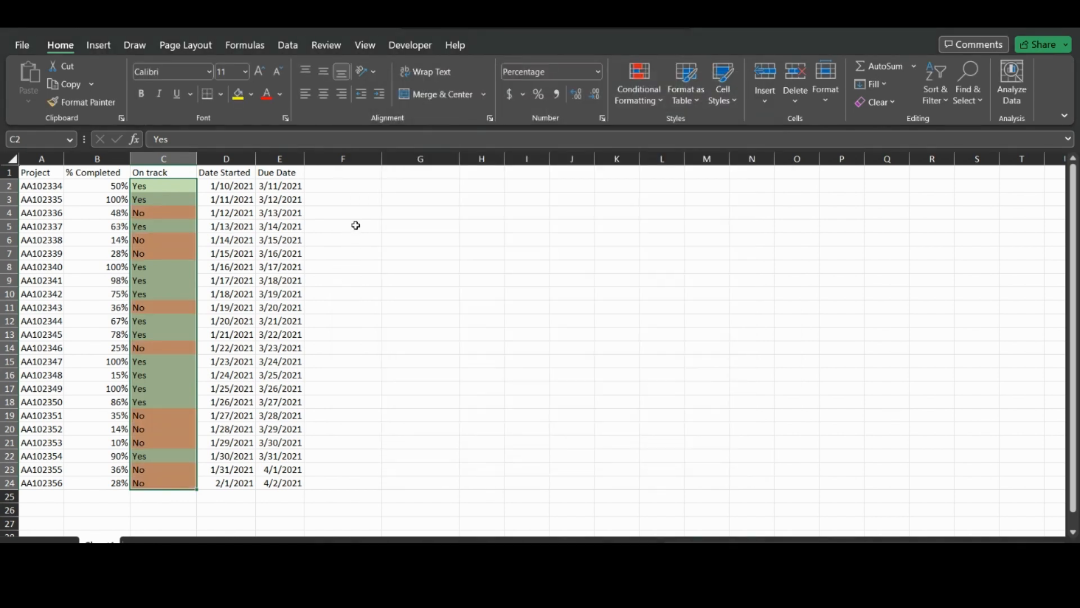
click(356, 225)
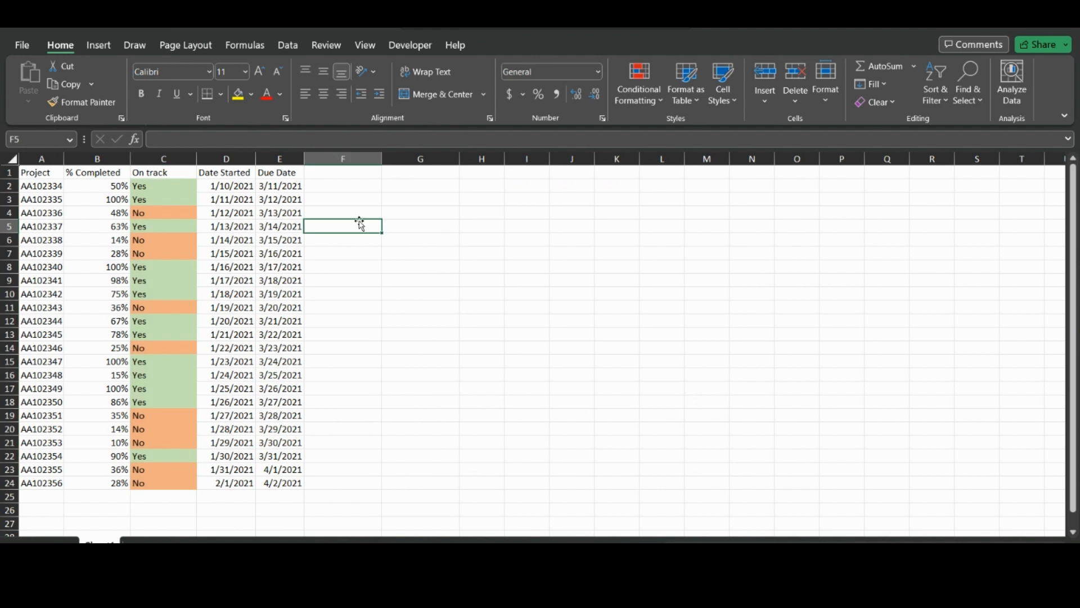
- Clear all conditional formatting rules from the entire sheet
click(644, 107)
mouse_move(662, 317)
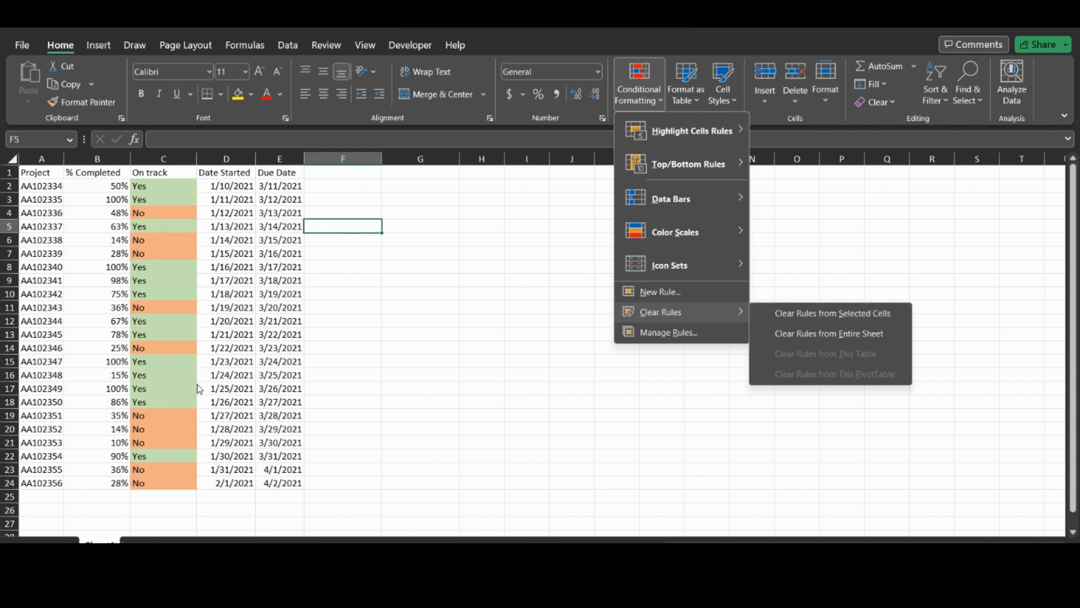
click(875, 335)
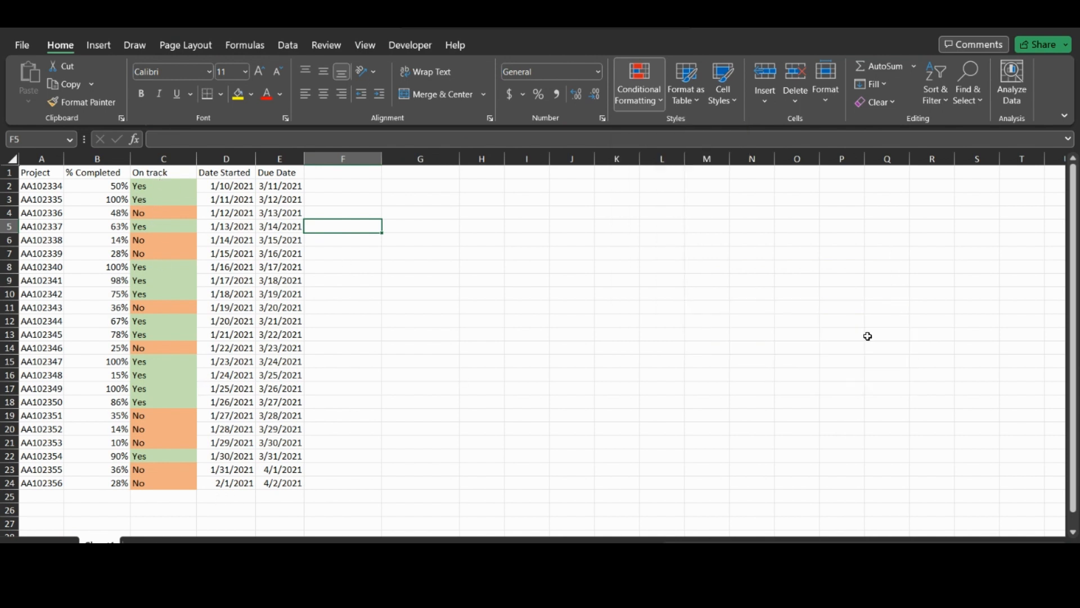
click(647, 103)
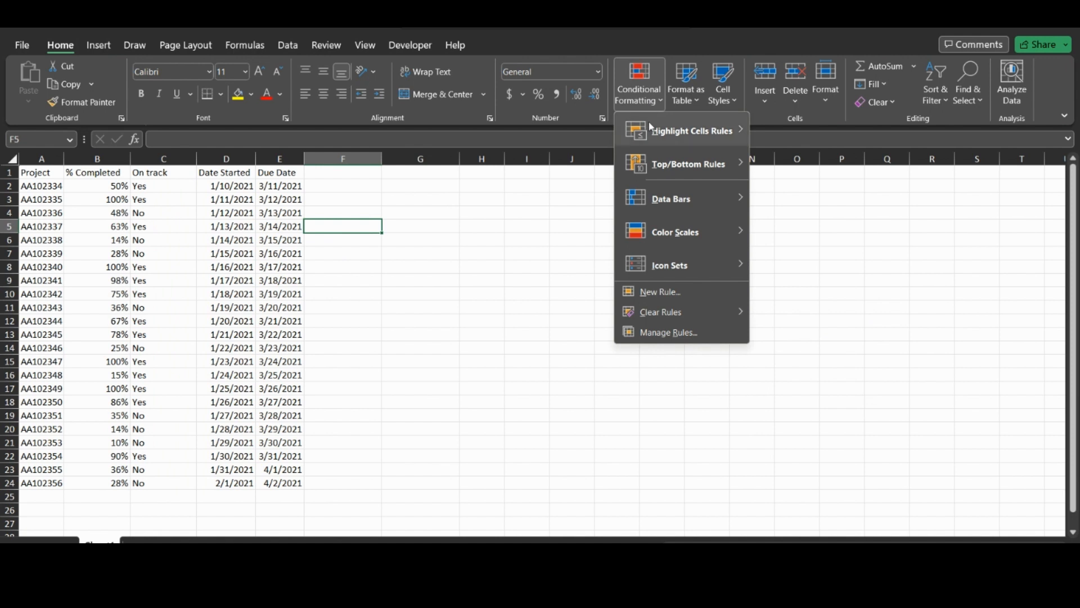
- Reselect B2:B24 and bring up the Highlight Cells Rules choices under Conditional Formatting
click(110, 213)
drag(113, 193, 99, 477)
click(639, 85)
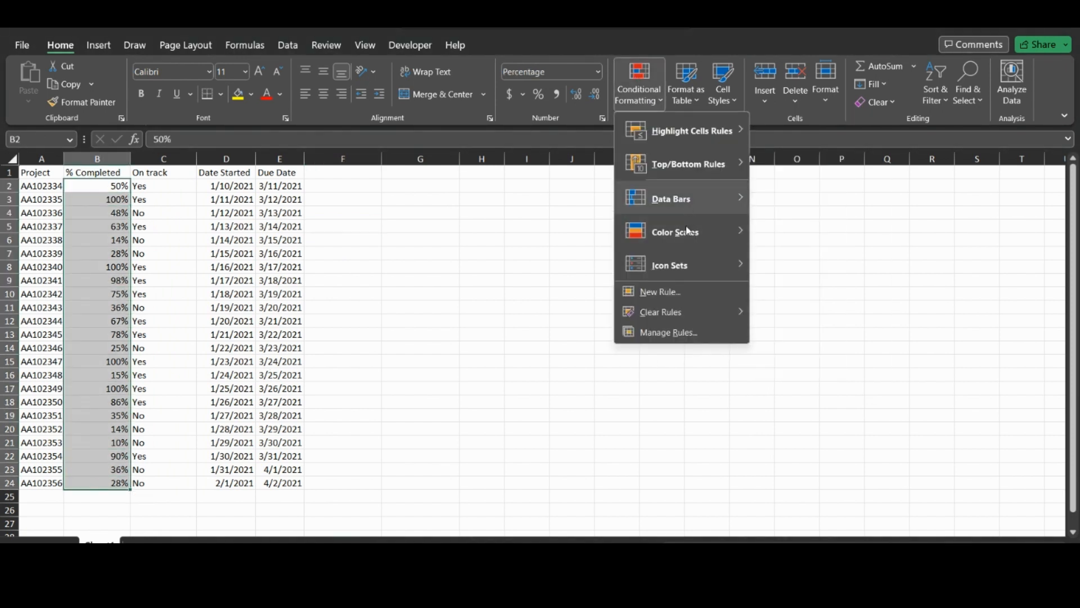
mouse_move(743, 256)
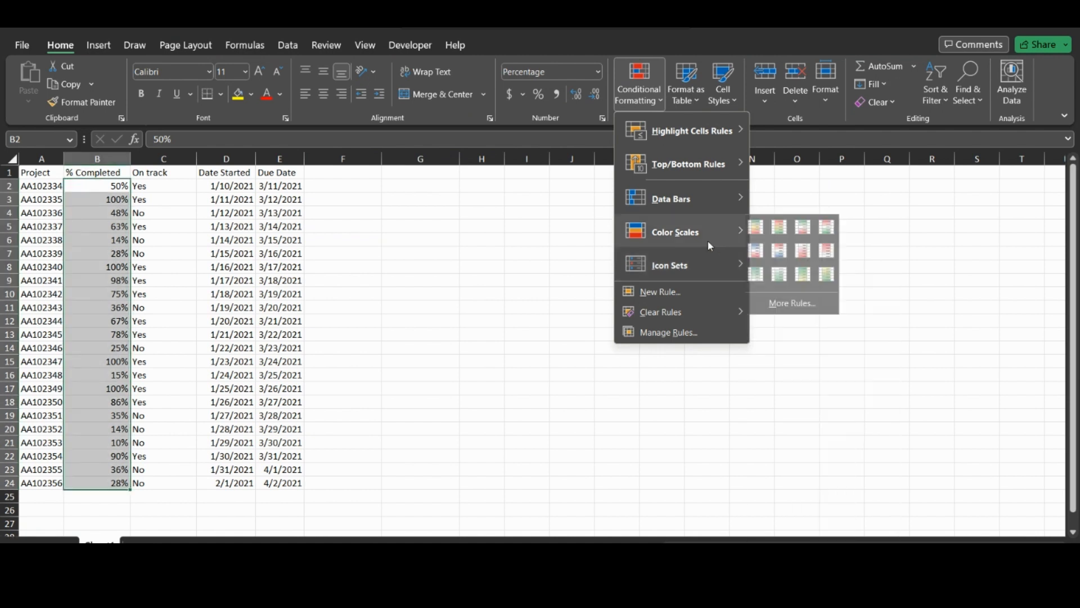
mouse_move(682, 157)
mouse_move(681, 132)
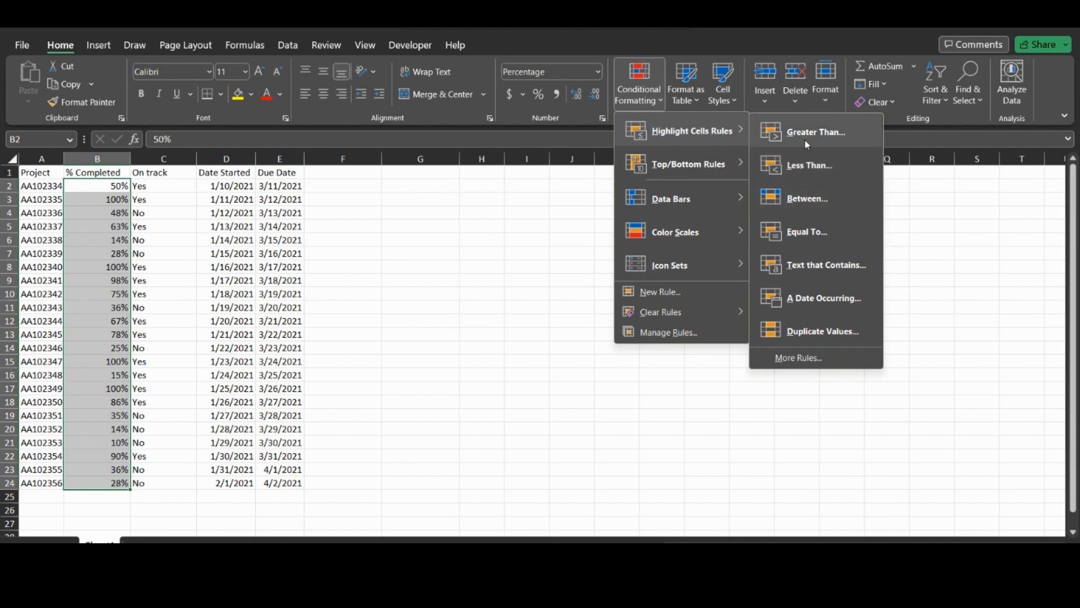
- Add an Equal To 100% rule using Green Fill with Dark Green Text
click(801, 233)
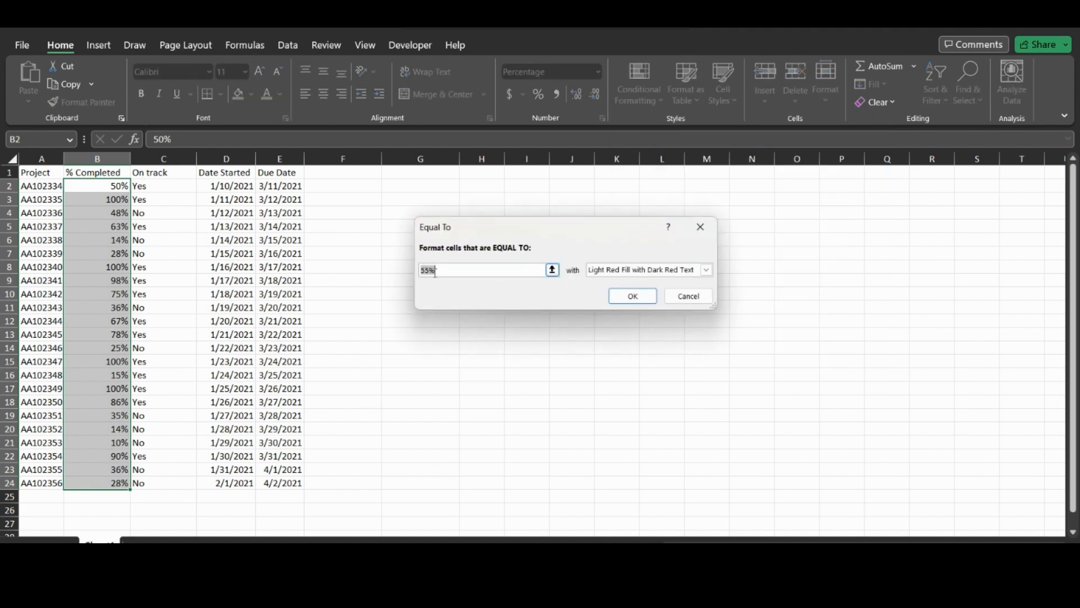
text(100%)
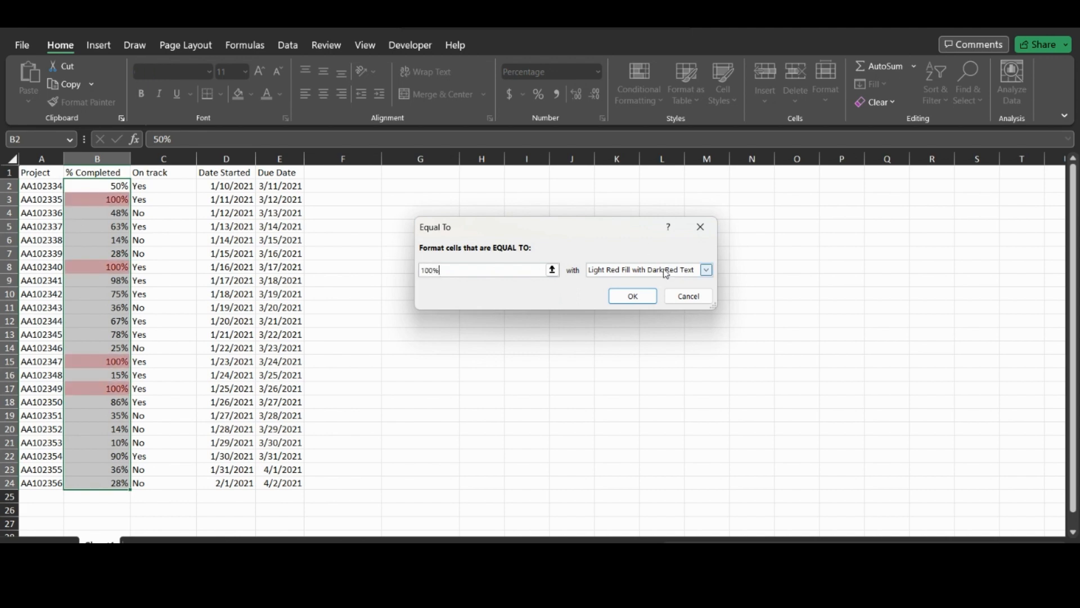
click(706, 270)
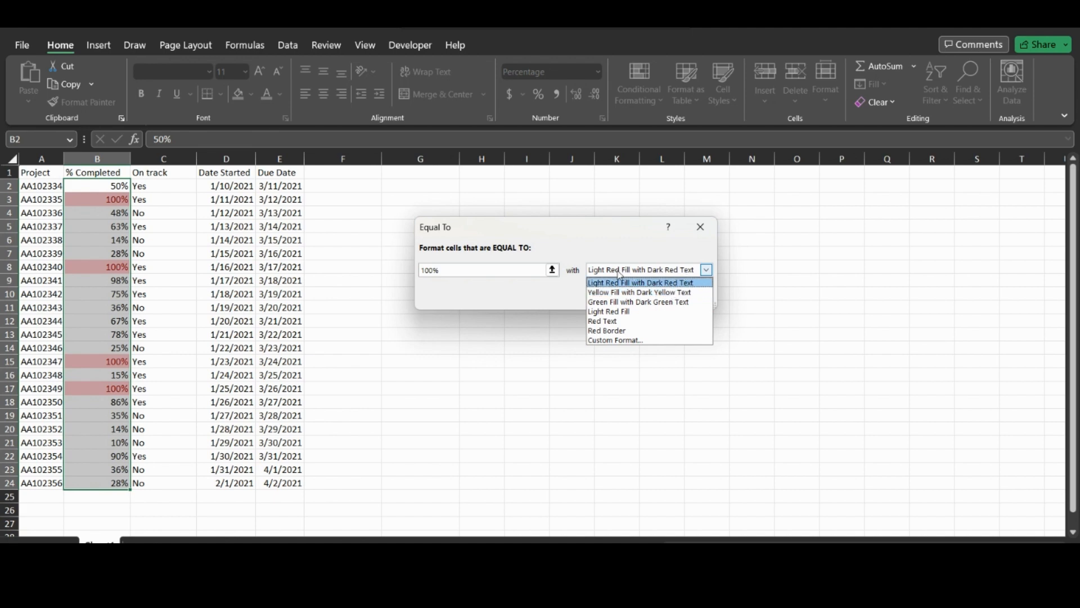
click(636, 304)
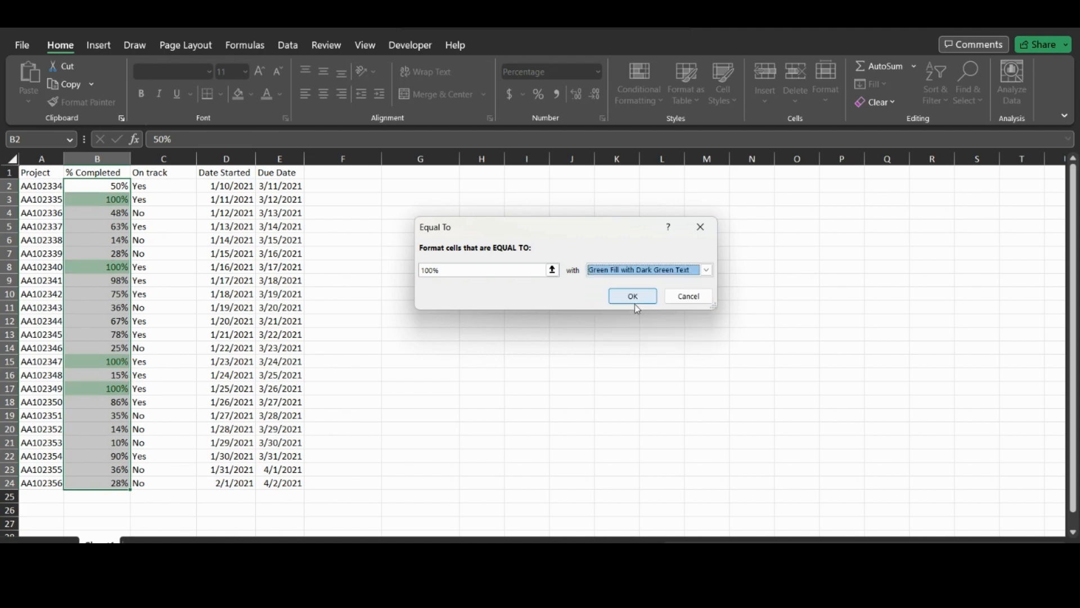
click(635, 303)
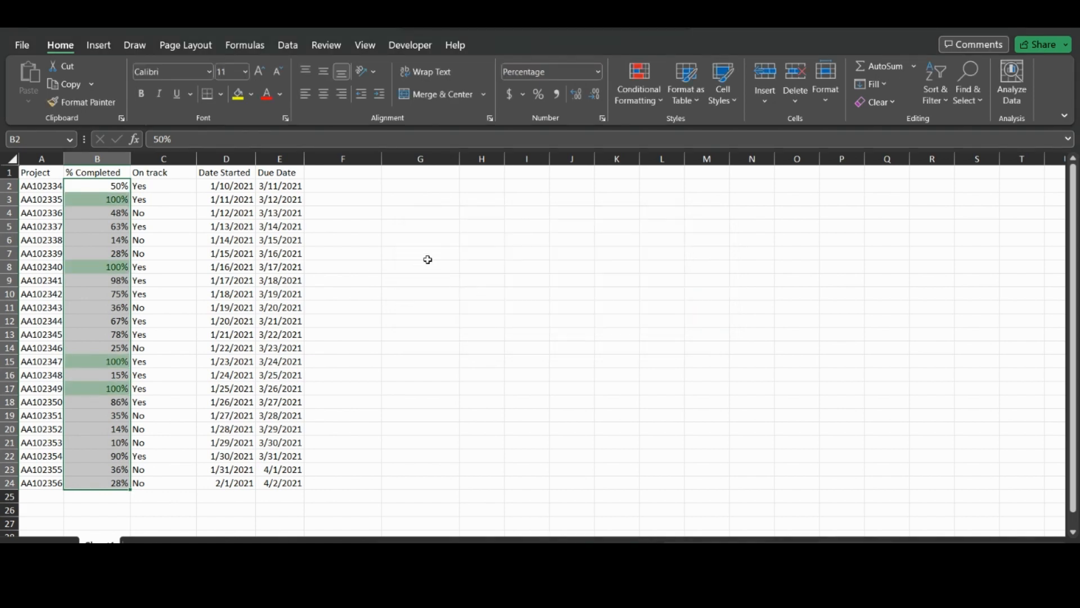
- Reselect B2:B24 and add a Duplicate Values rule with Light Red Fill with Dark Red Text
click(427, 260)
drag(107, 186, 98, 483)
click(655, 98)
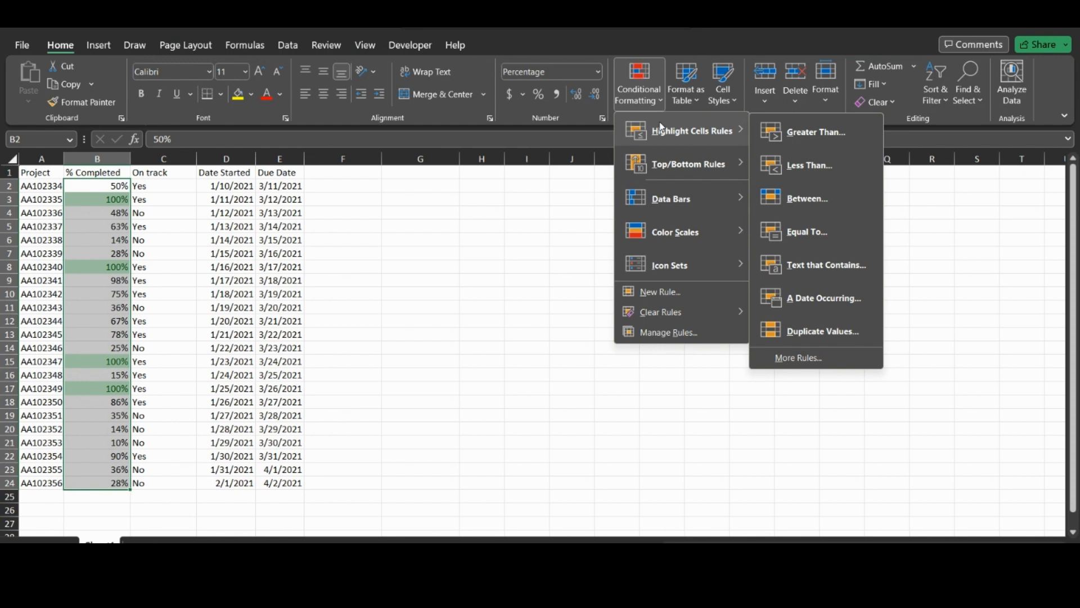
click(801, 335)
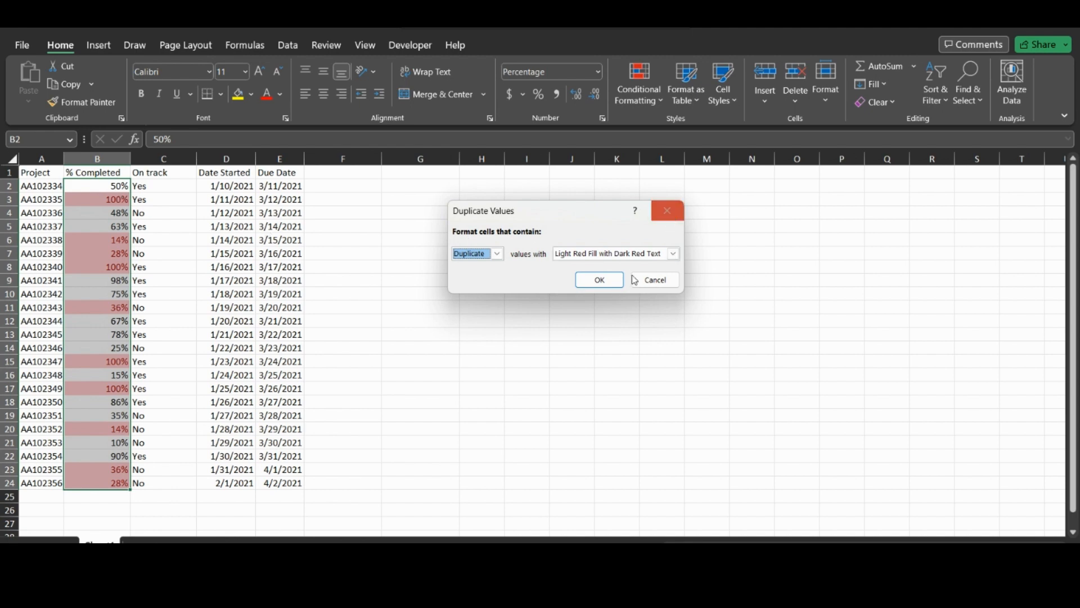
click(613, 282)
click(645, 102)
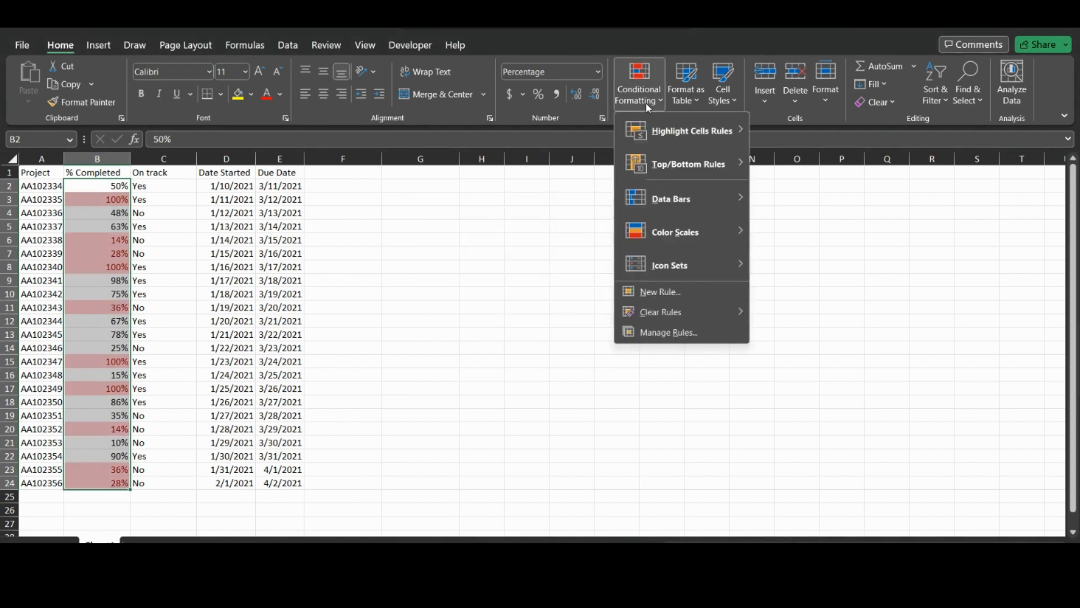
- Add a Top 10% rule giving the highest % Completed values green fill with dark green text
mouse_move(657, 169)
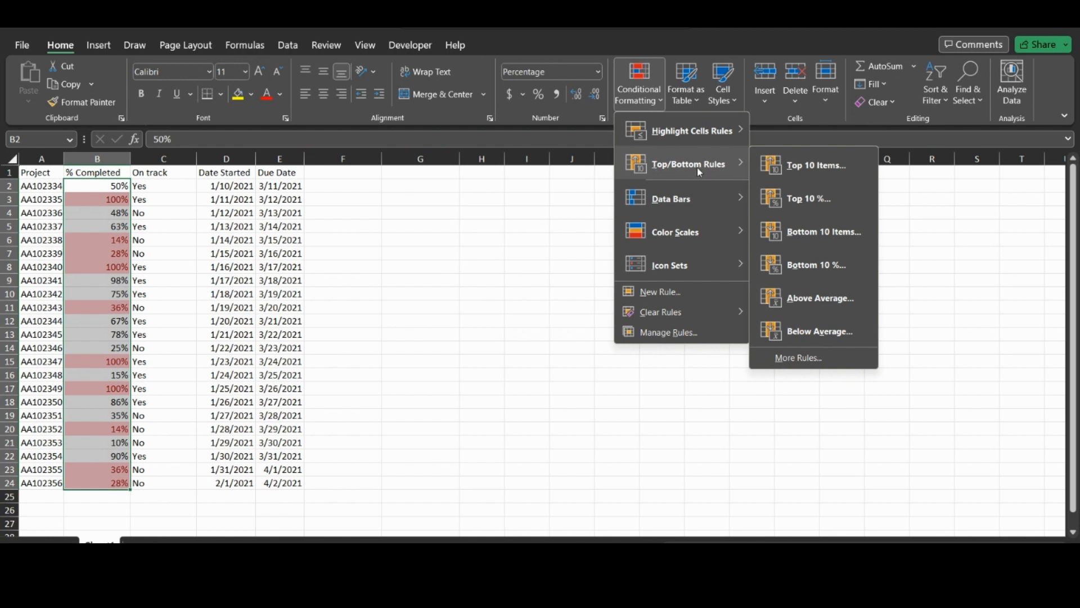
click(801, 195)
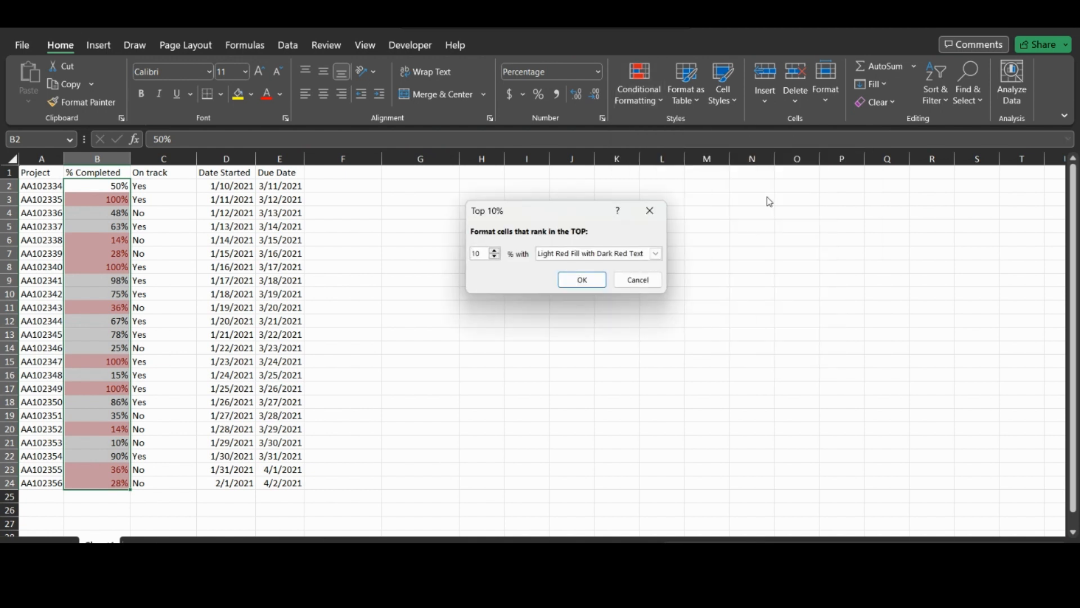
click(656, 254)
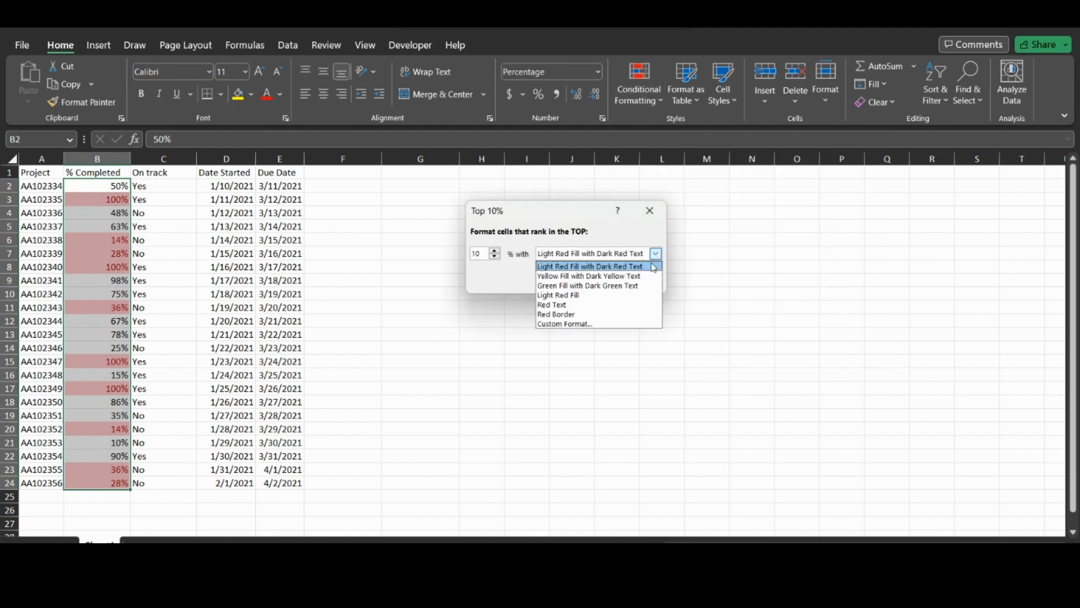
click(582, 286)
click(582, 280)
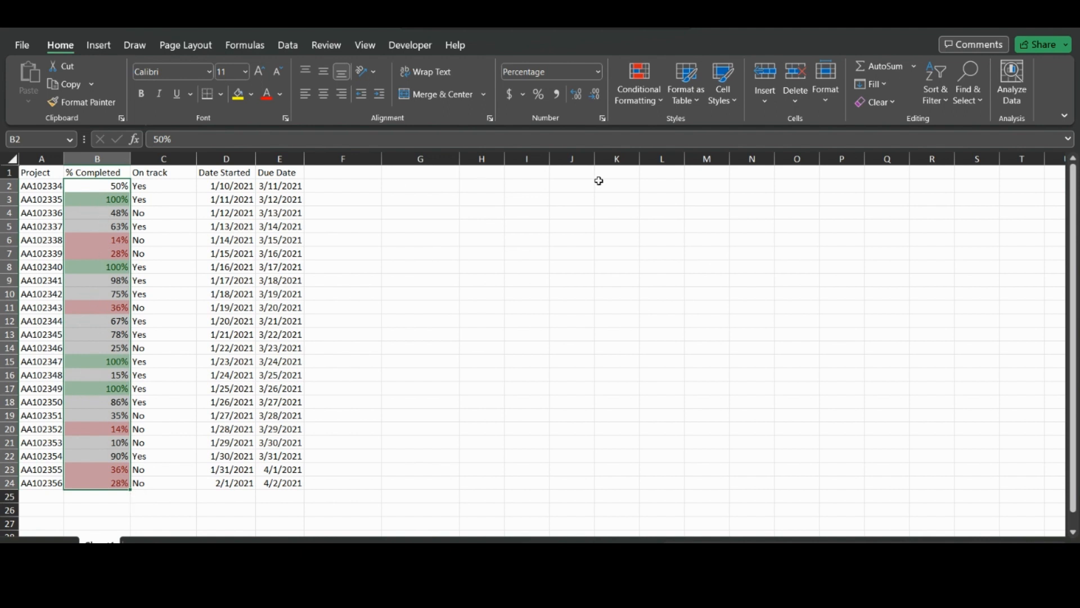
click(108, 211)
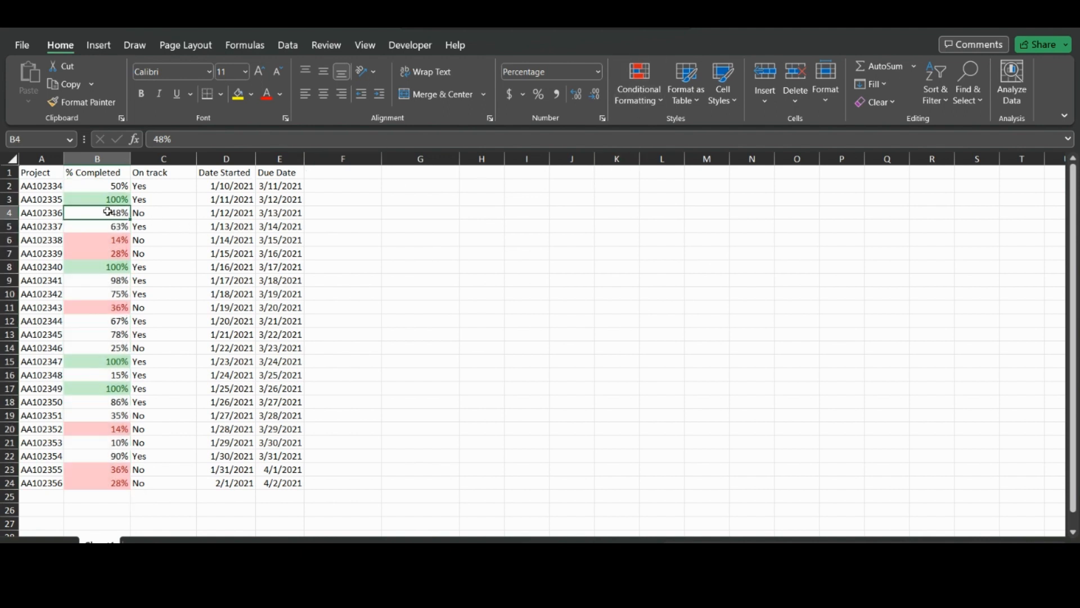
drag(107, 186, 99, 486)
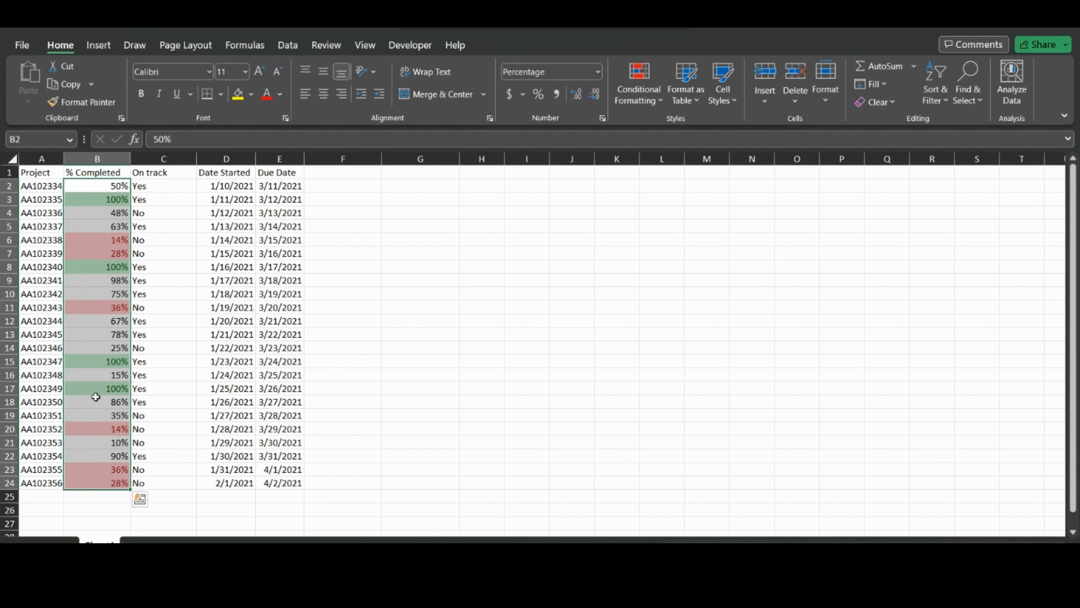
click(648, 104)
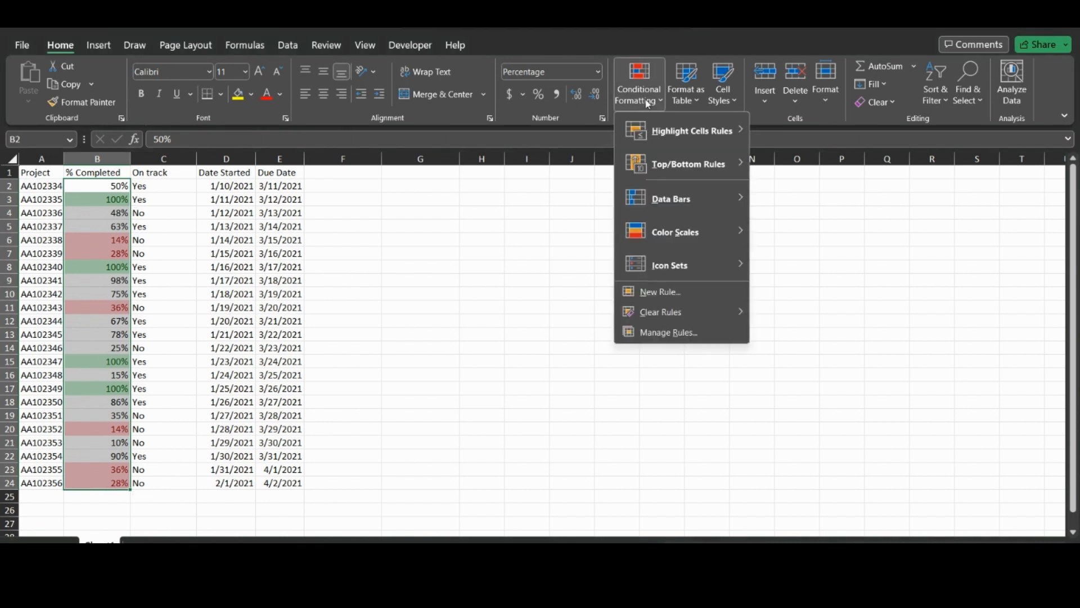
click(86, 208)
drag(96, 185, 104, 484)
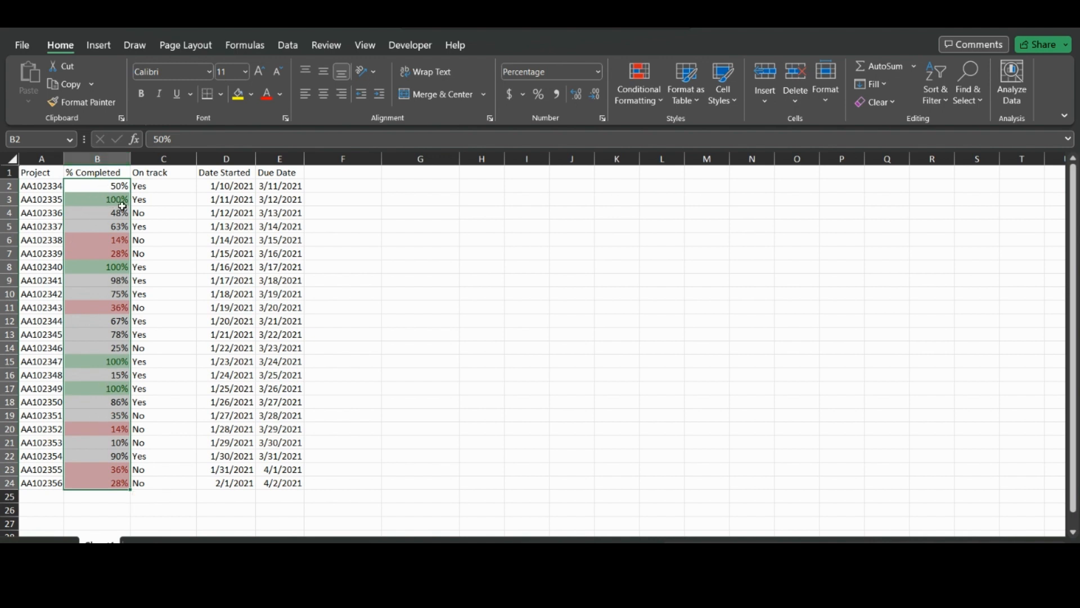
- In Manage Rules, move the Duplicate Values rule above the Top 10% rule and apply
click(639, 90)
click(662, 333)
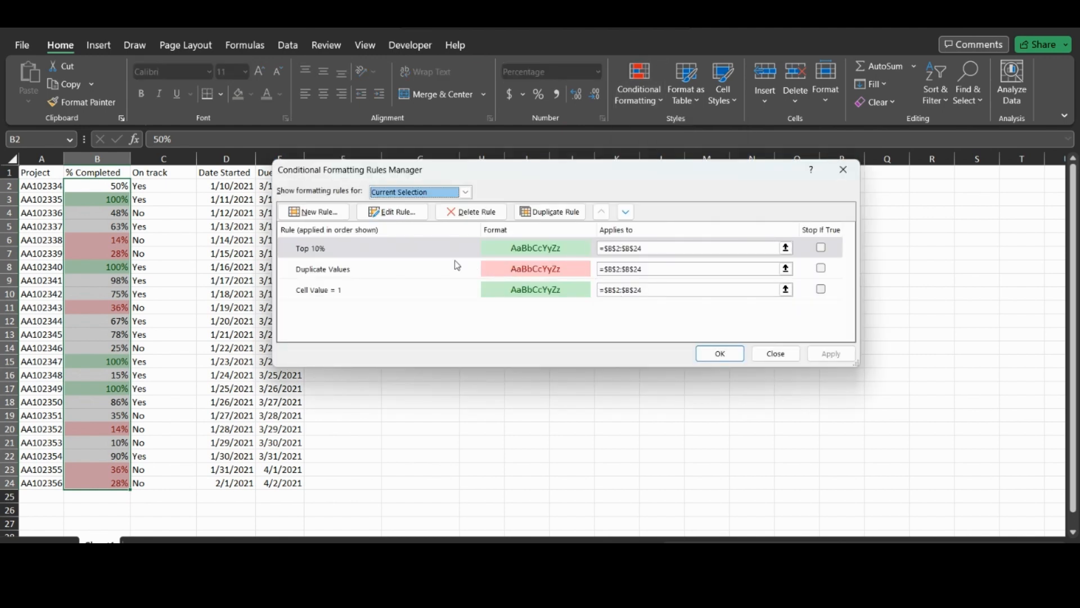
click(454, 265)
click(602, 213)
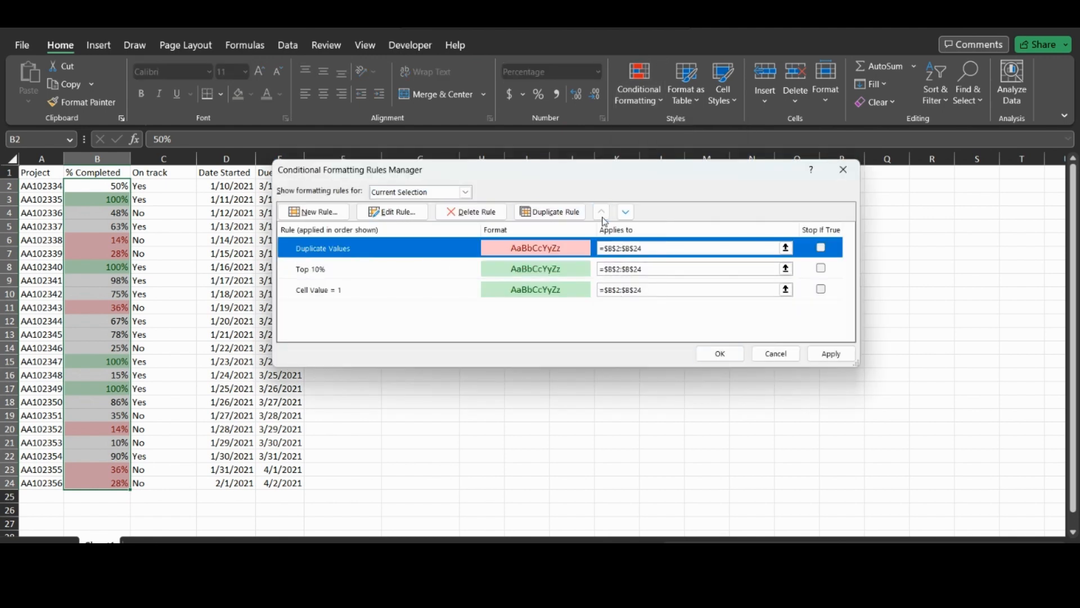
click(719, 353)
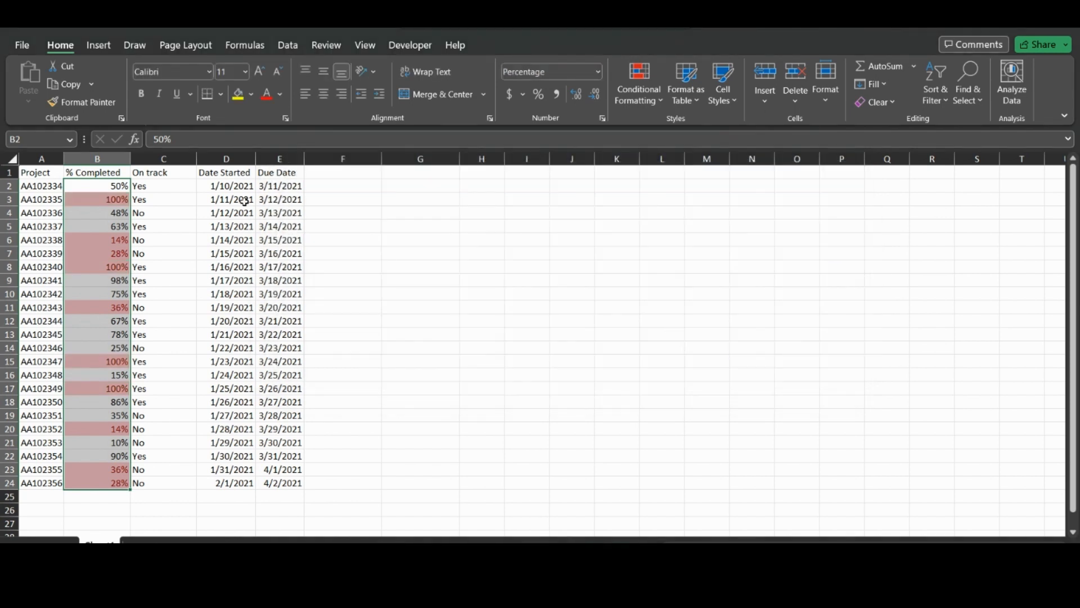
- Recheck the rule order, then select the Date Started dates D2:D24
click(640, 93)
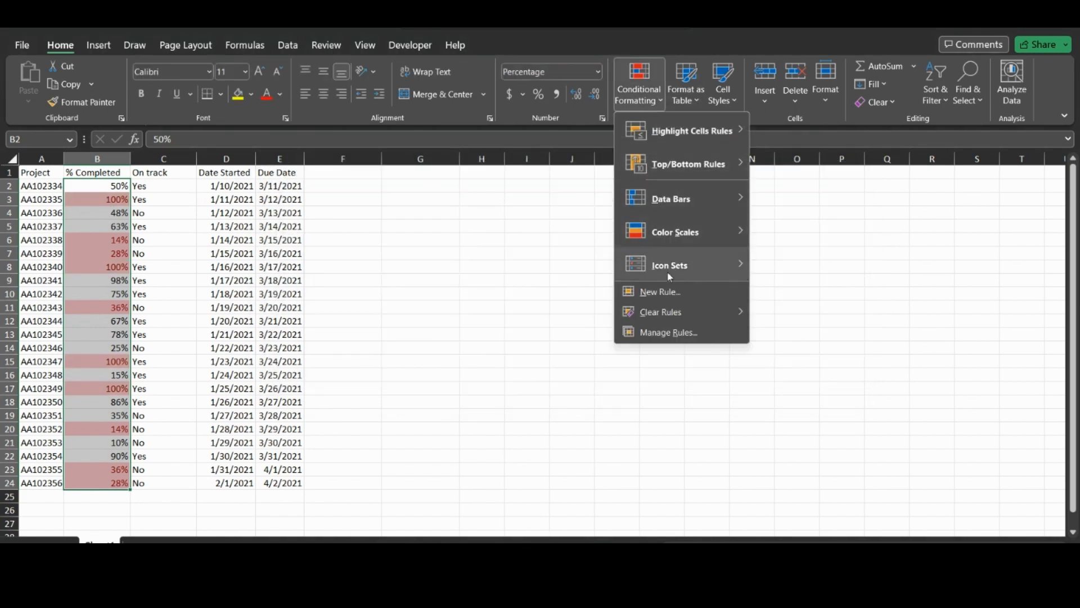
click(670, 333)
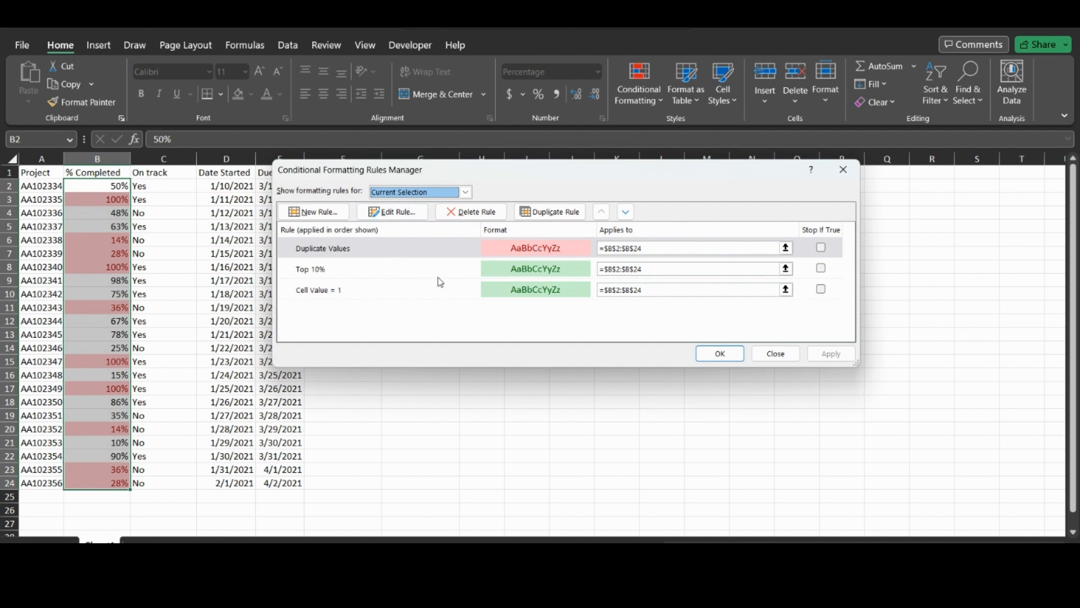
click(721, 354)
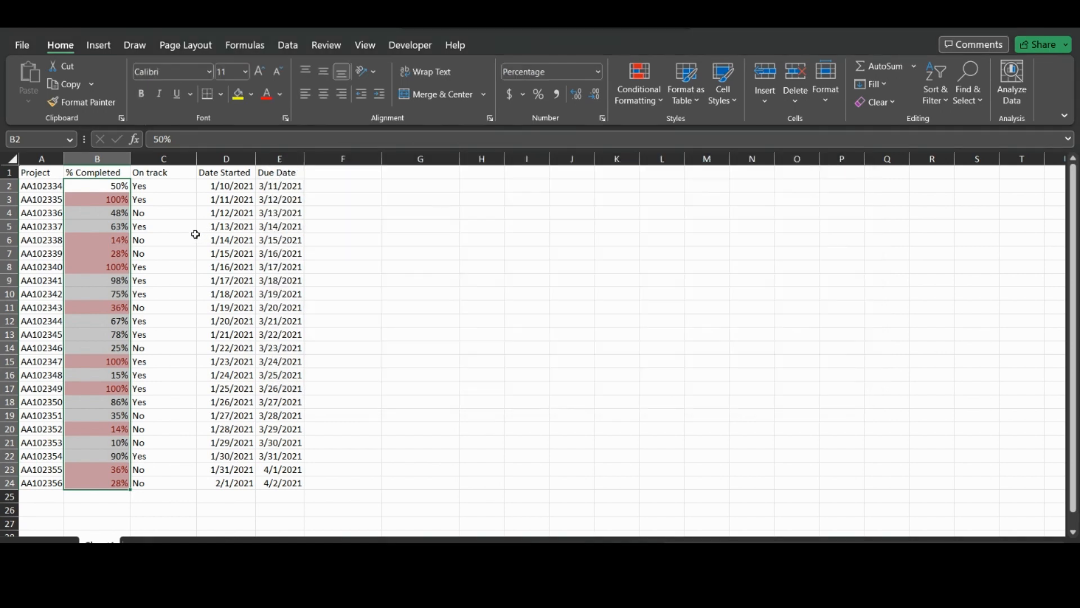
drag(228, 188, 239, 483)
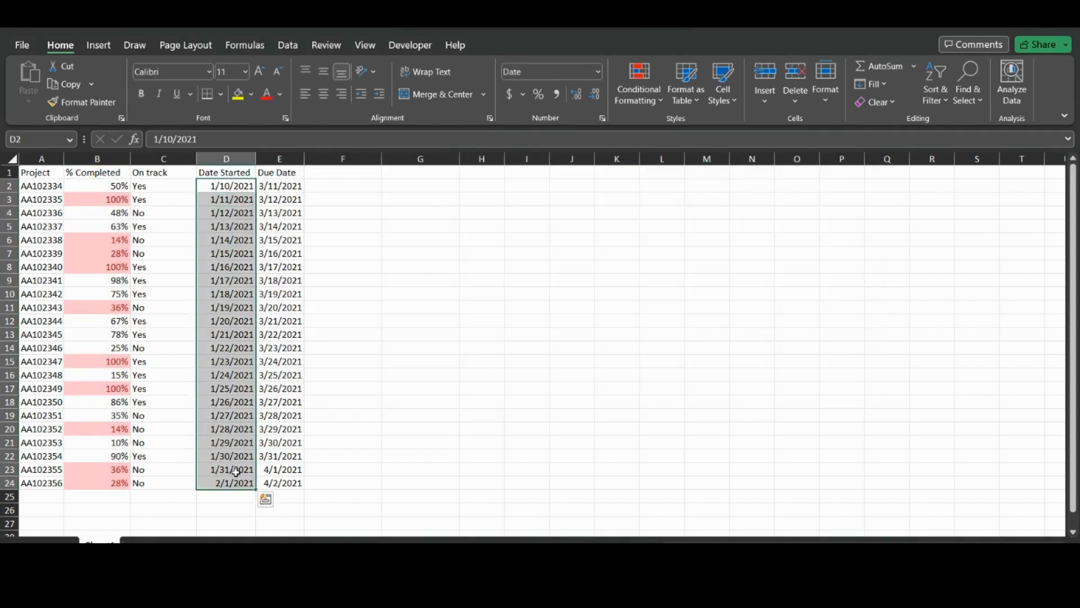
- Start a new rule for the dates using the top/bottom ranked type, ranking from the top
click(645, 113)
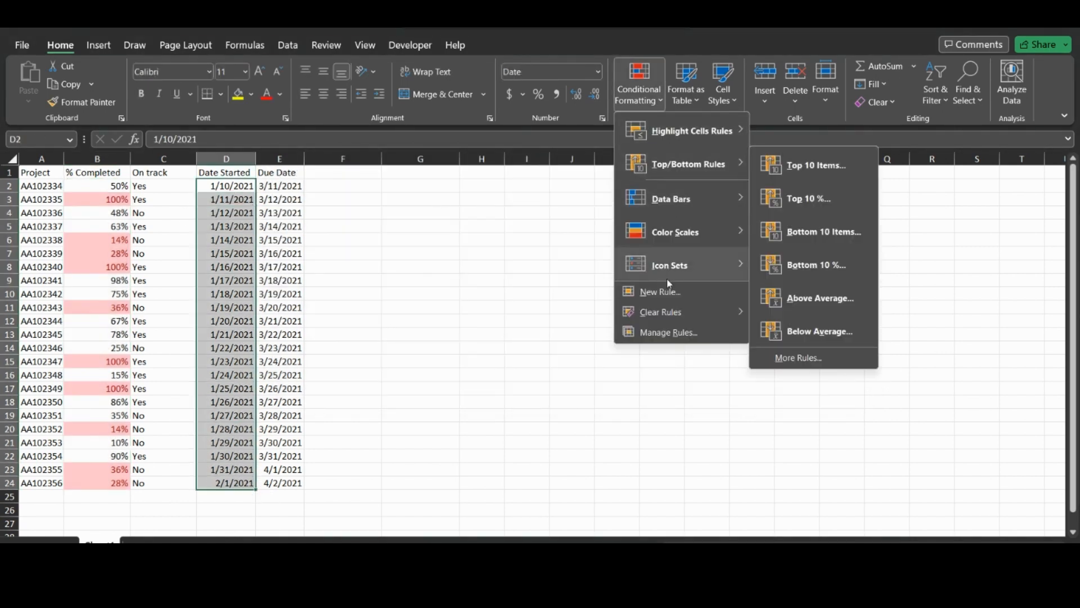
click(664, 293)
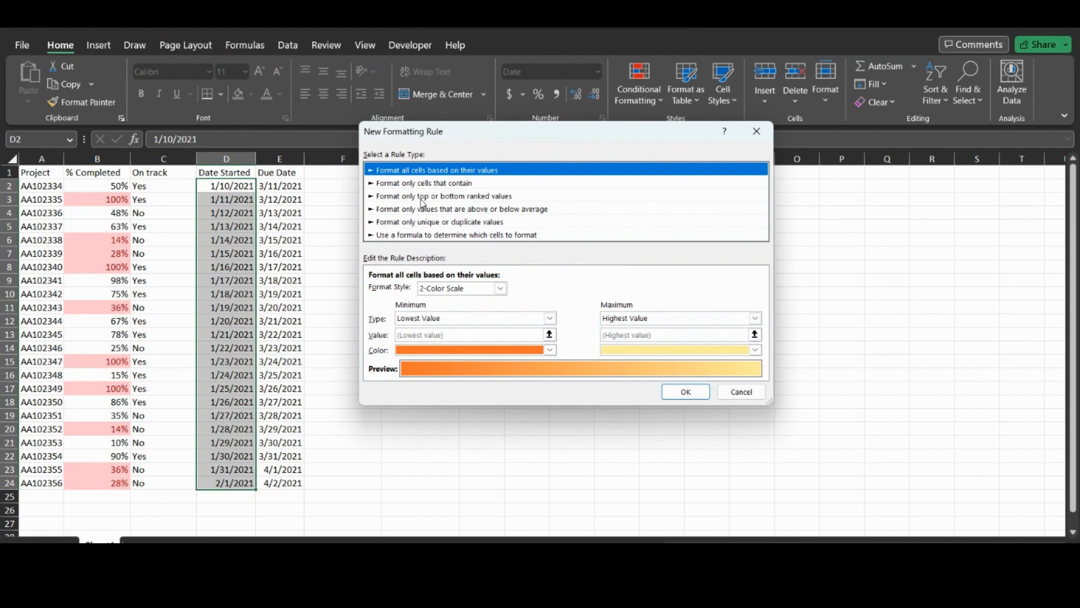
click(422, 197)
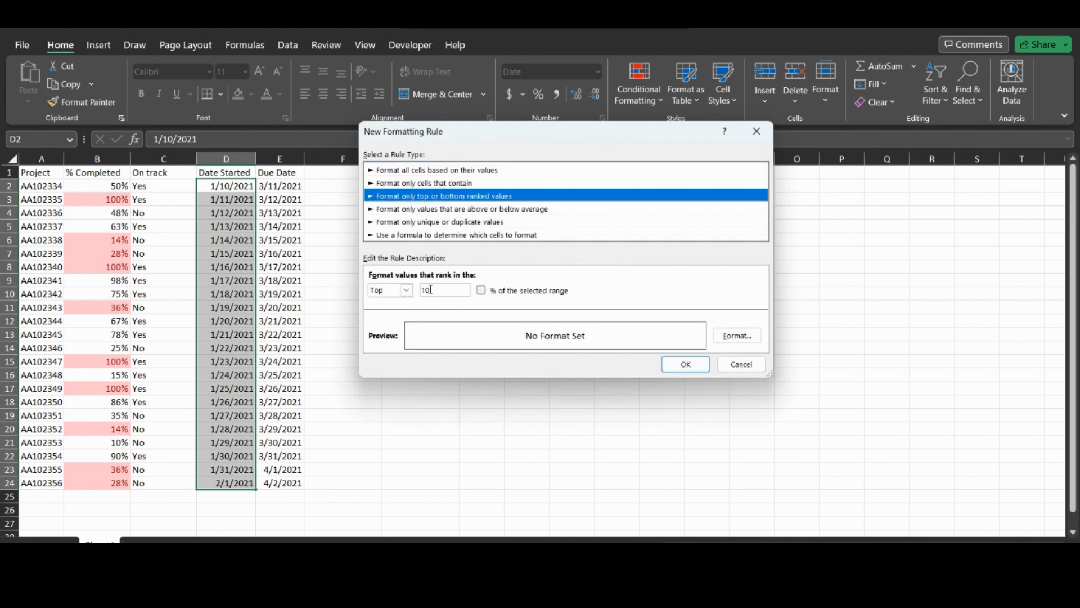
click(406, 289)
click(408, 303)
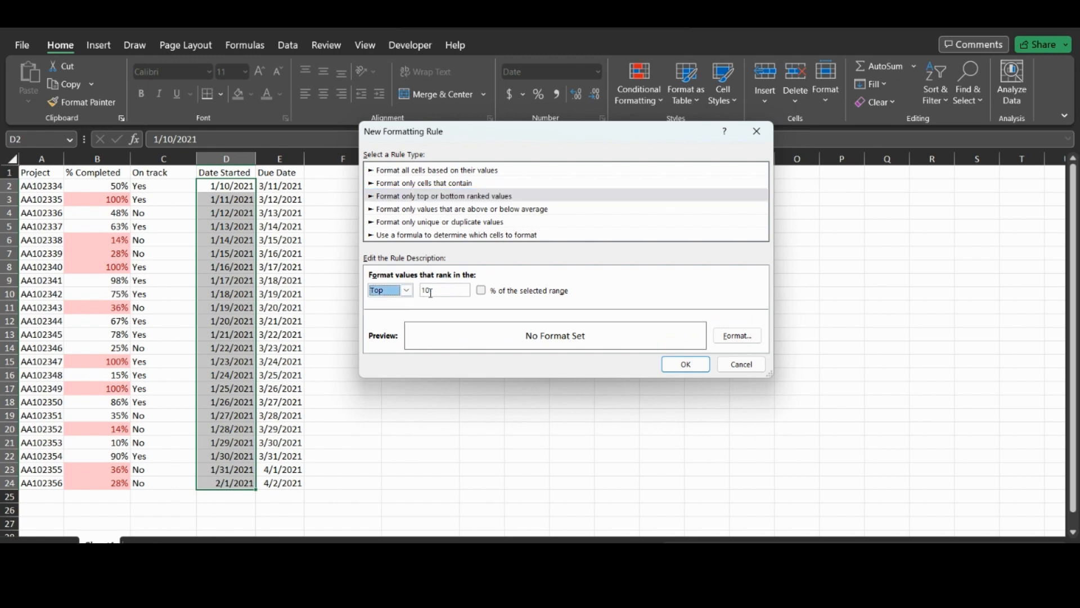
- Switch the rule type to above-or-below average and view the above/below choices
click(422, 209)
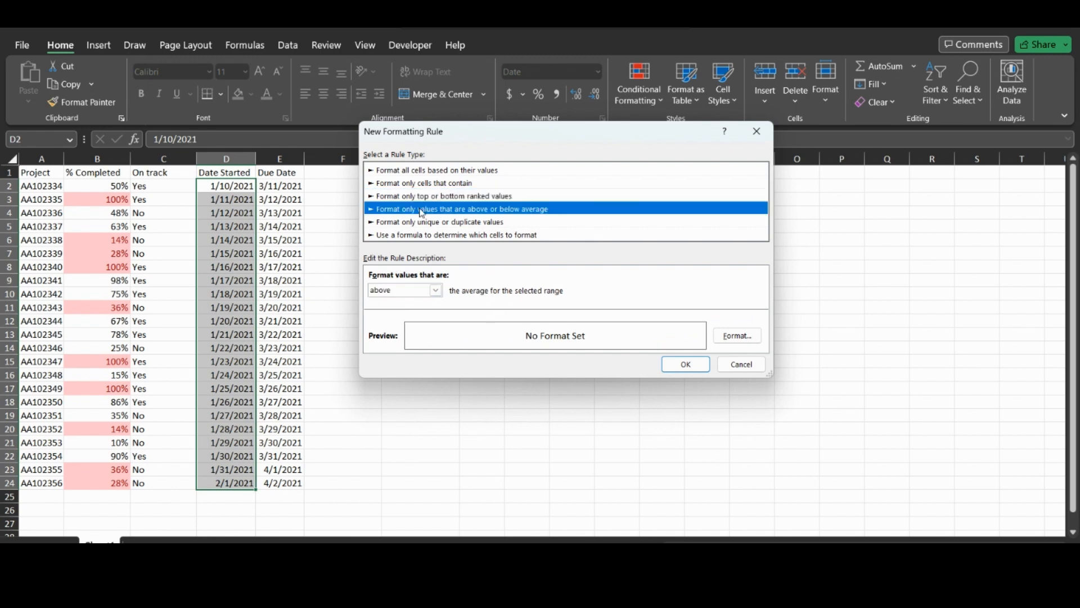
click(421, 196)
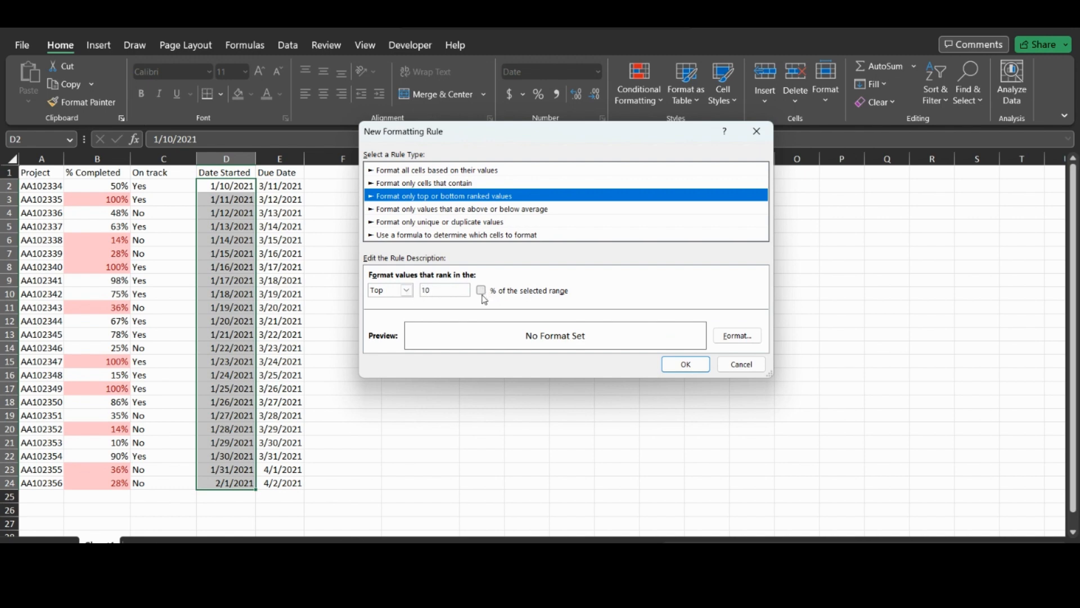
click(427, 211)
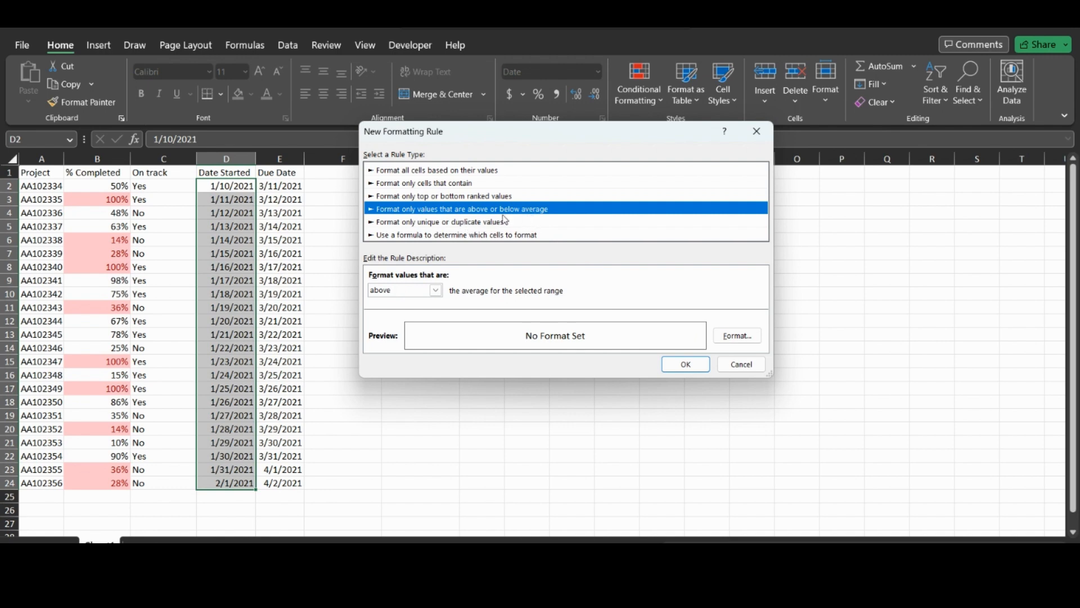
click(436, 291)
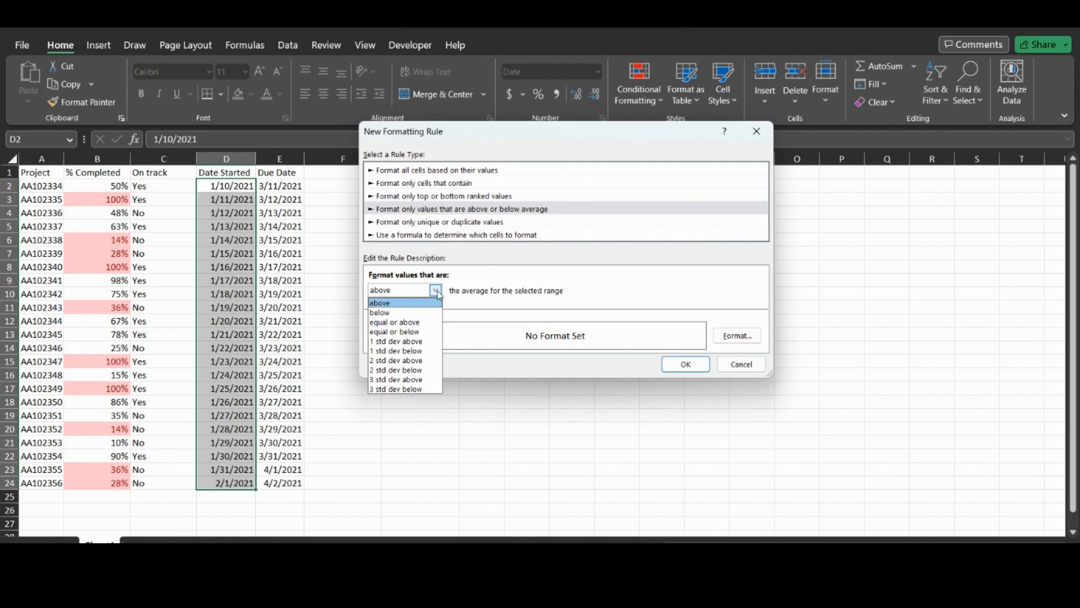
- Keep 'above', try the unique/duplicate type, then choose the formula-based rule type, formula left empty
click(438, 291)
click(439, 291)
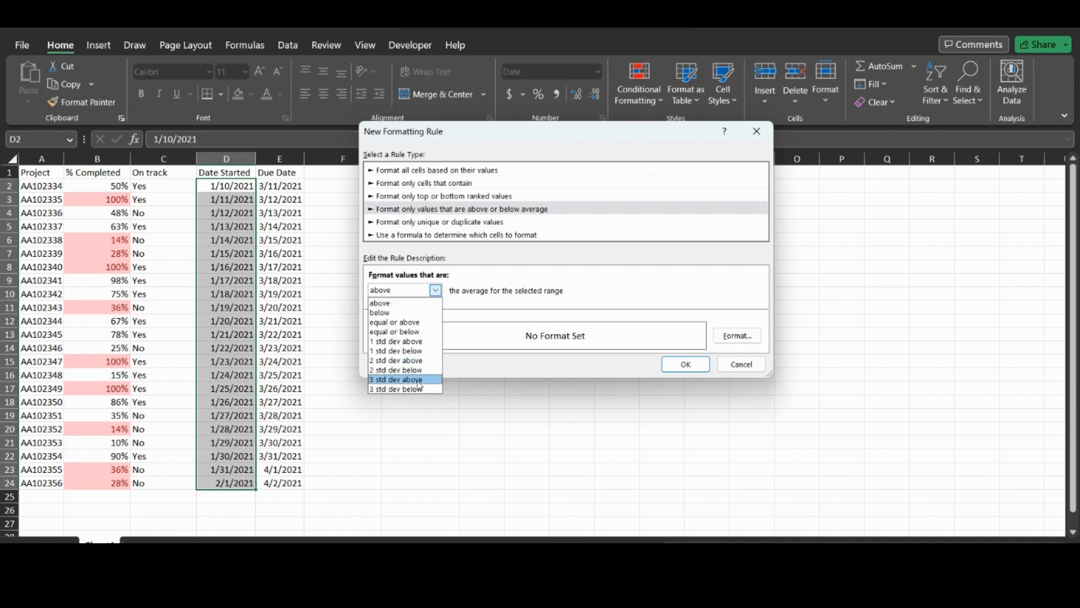
click(442, 288)
click(432, 223)
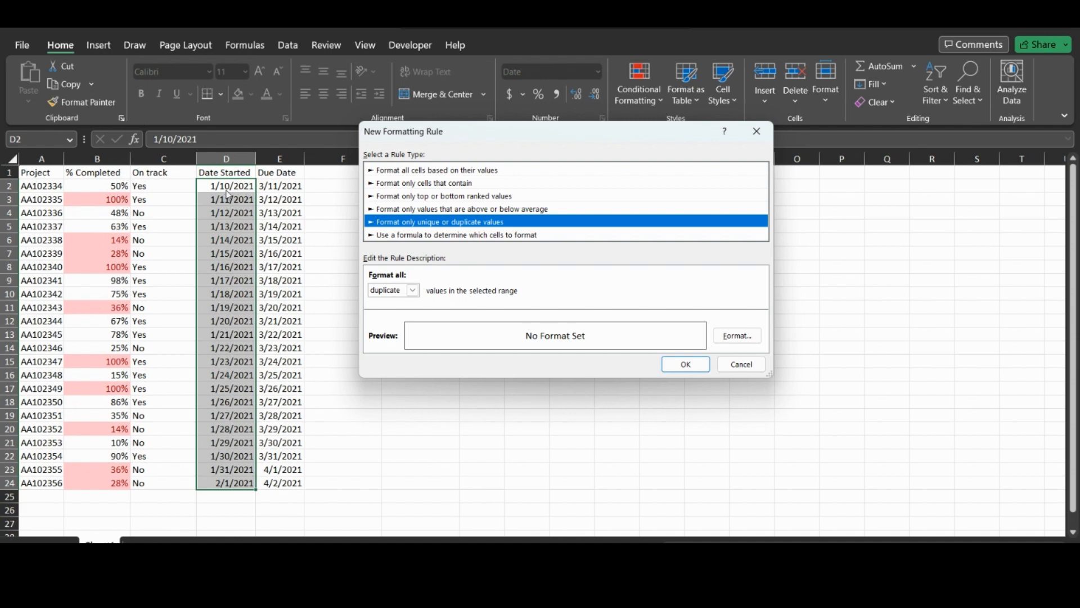
click(436, 236)
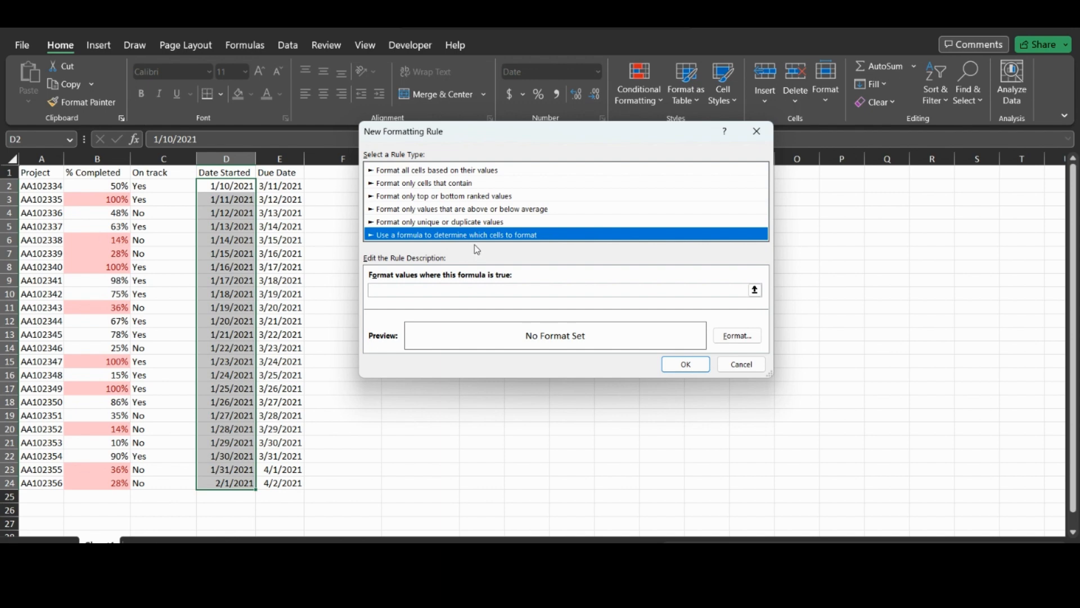
click(388, 291)
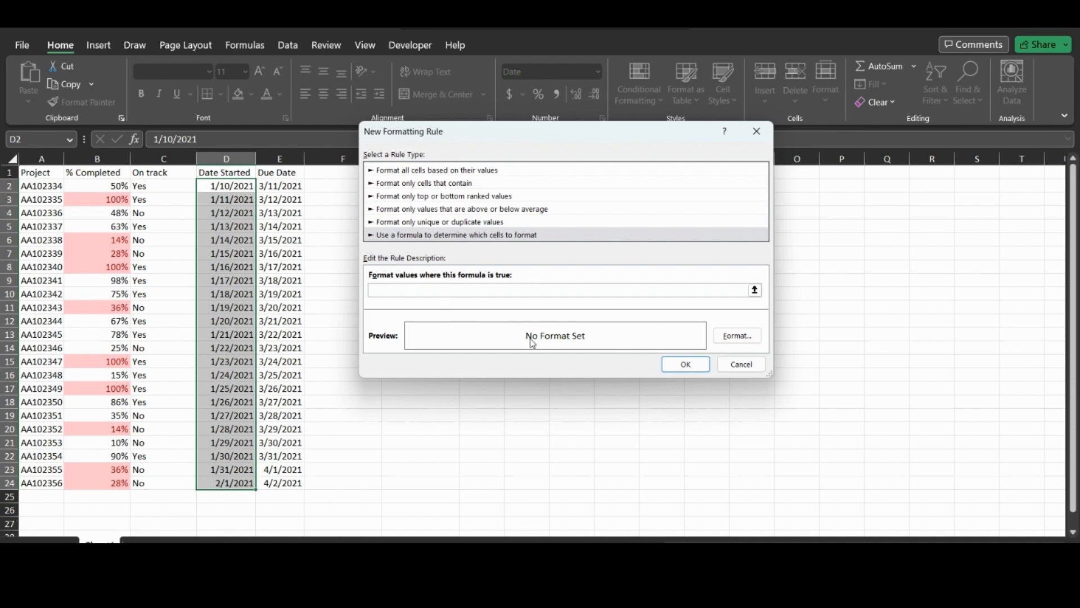
- Set the rule to format cells containing Dates Occurring: Yesterday
click(461, 222)
click(432, 186)
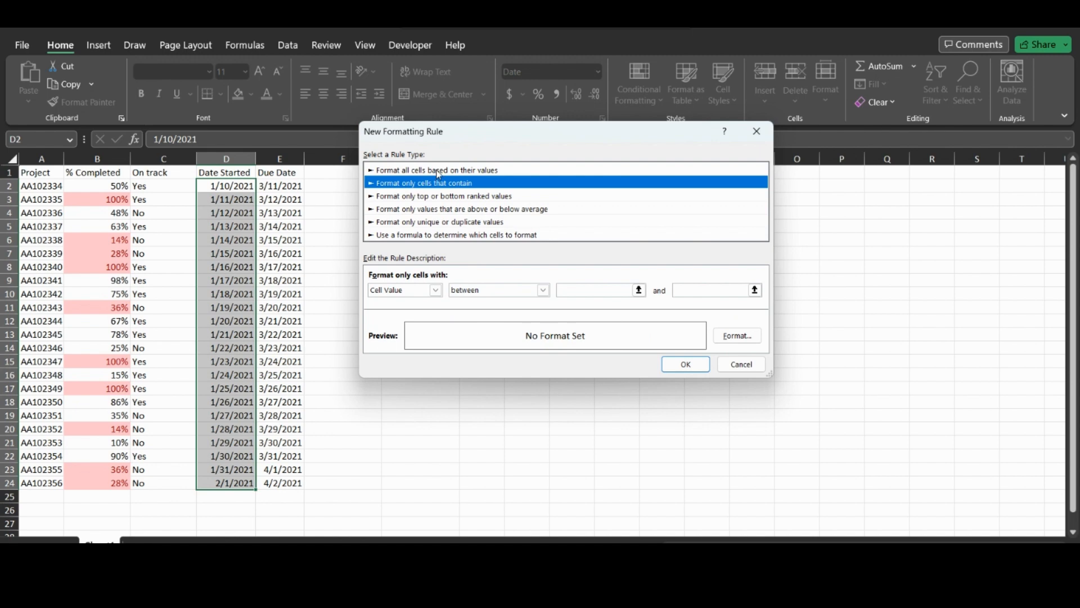
click(436, 290)
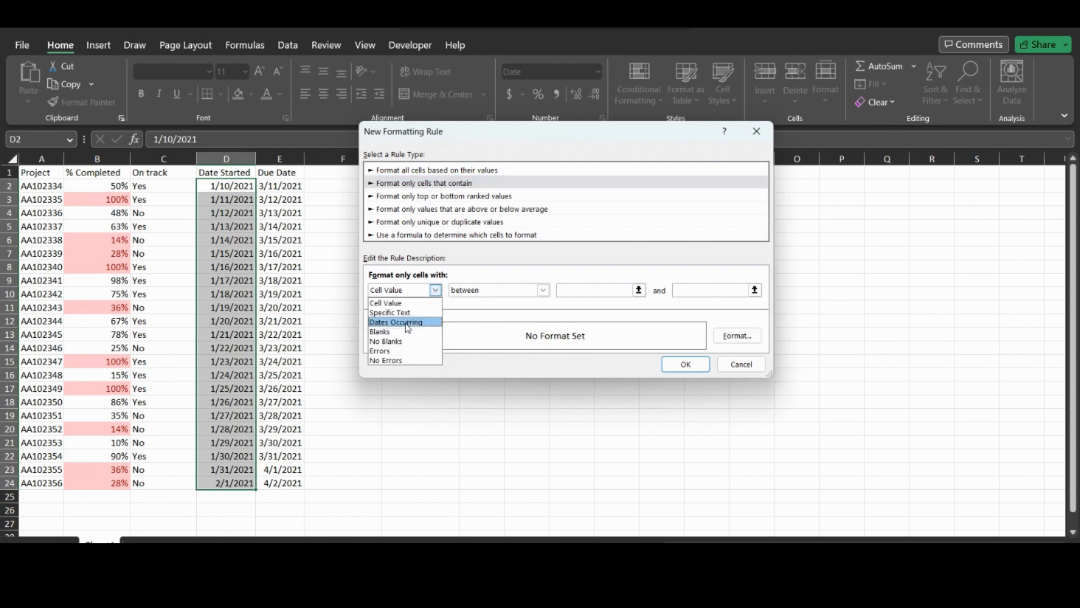
click(405, 323)
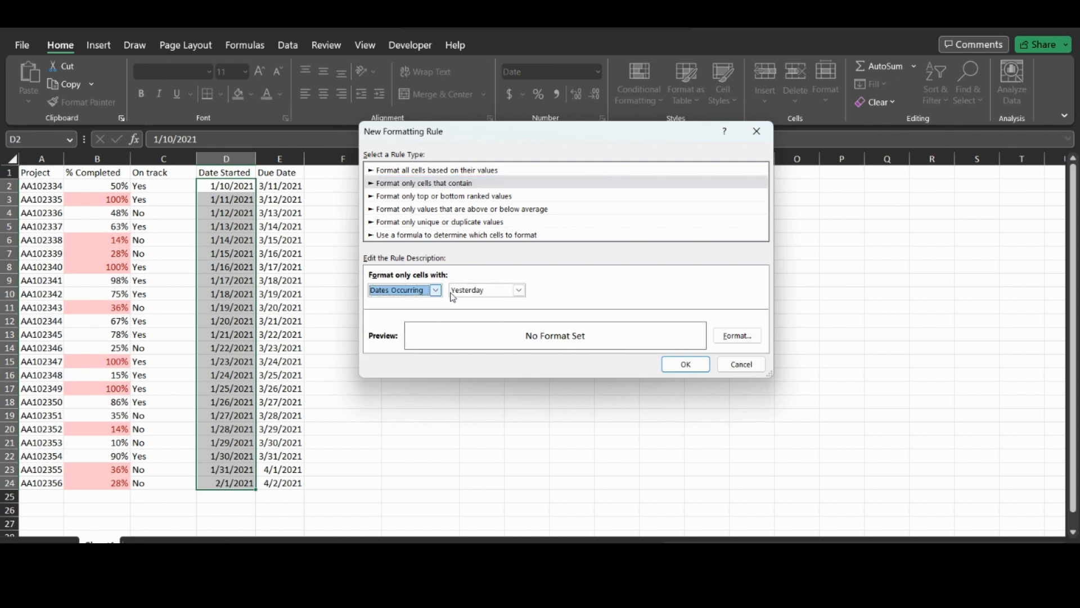
click(519, 290)
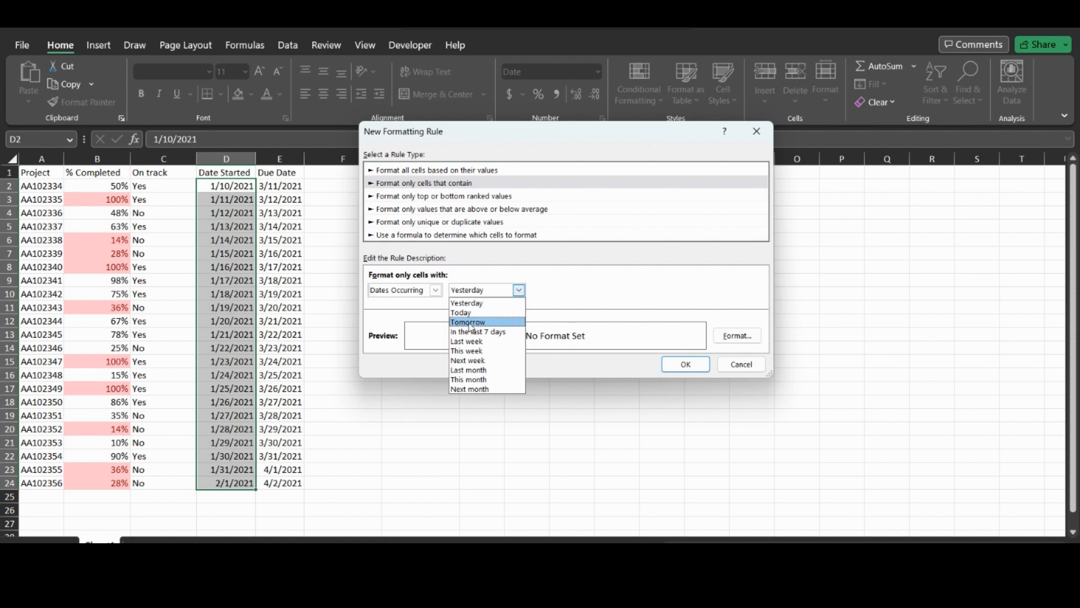
click(730, 337)
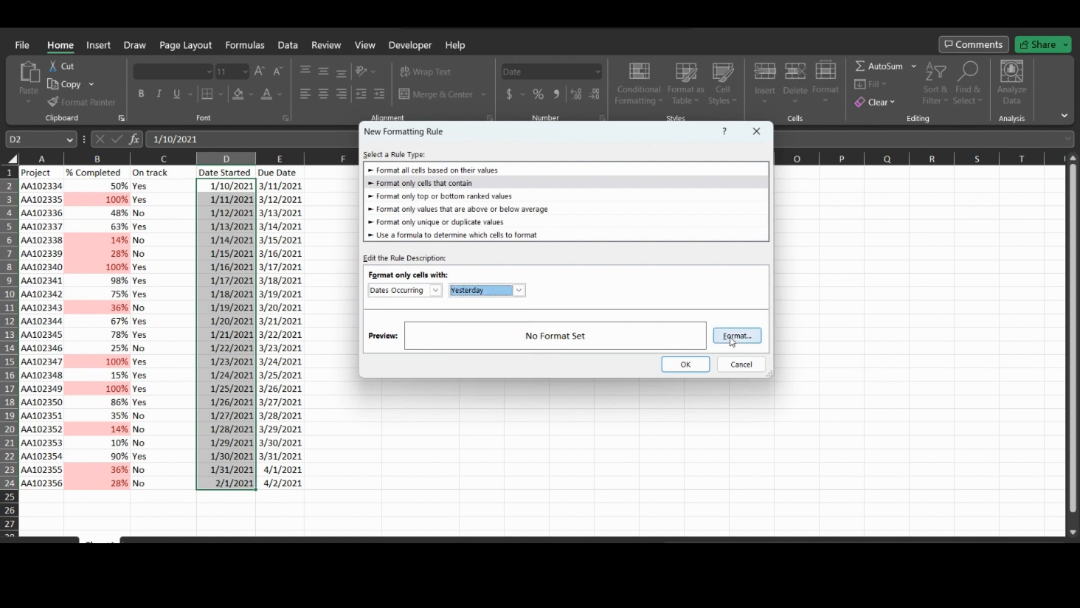
- Give matching dates a yellow fill, save the rule, and deselect the Date Started column
click(737, 335)
click(440, 218)
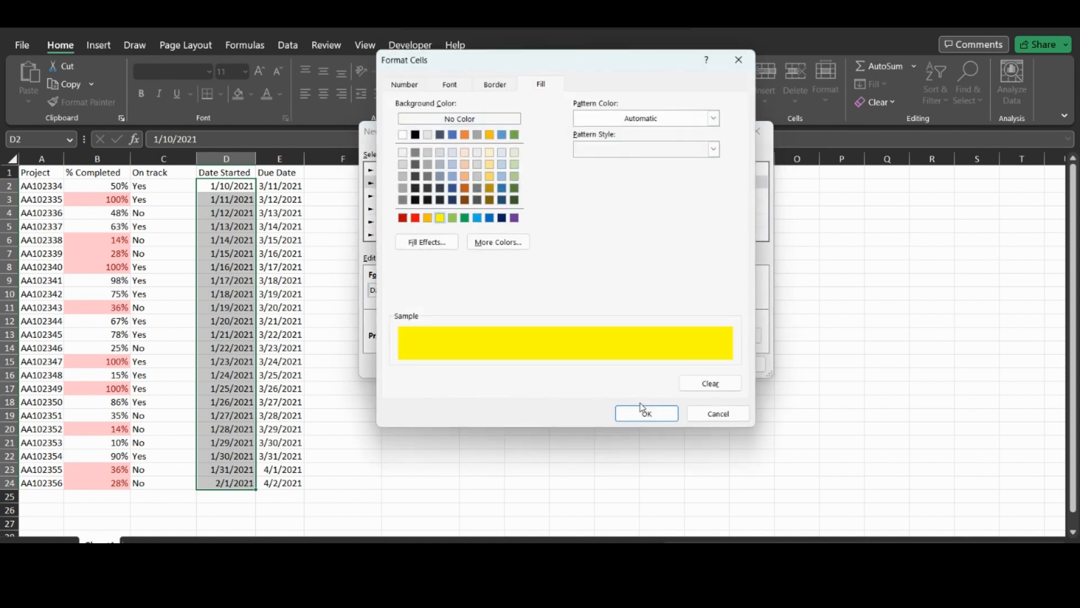
click(647, 414)
click(686, 364)
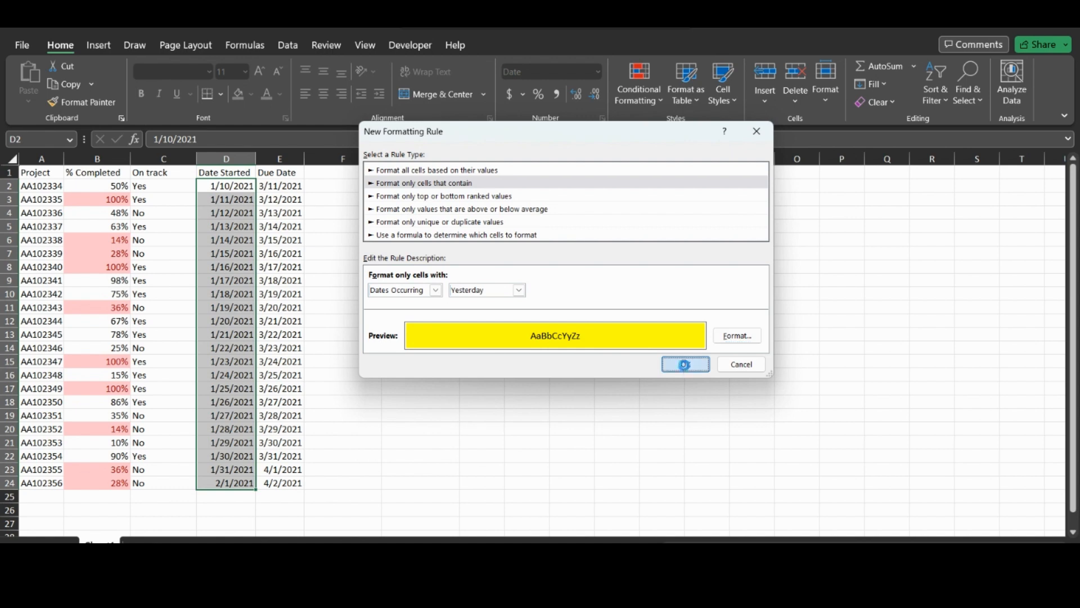
click(345, 211)
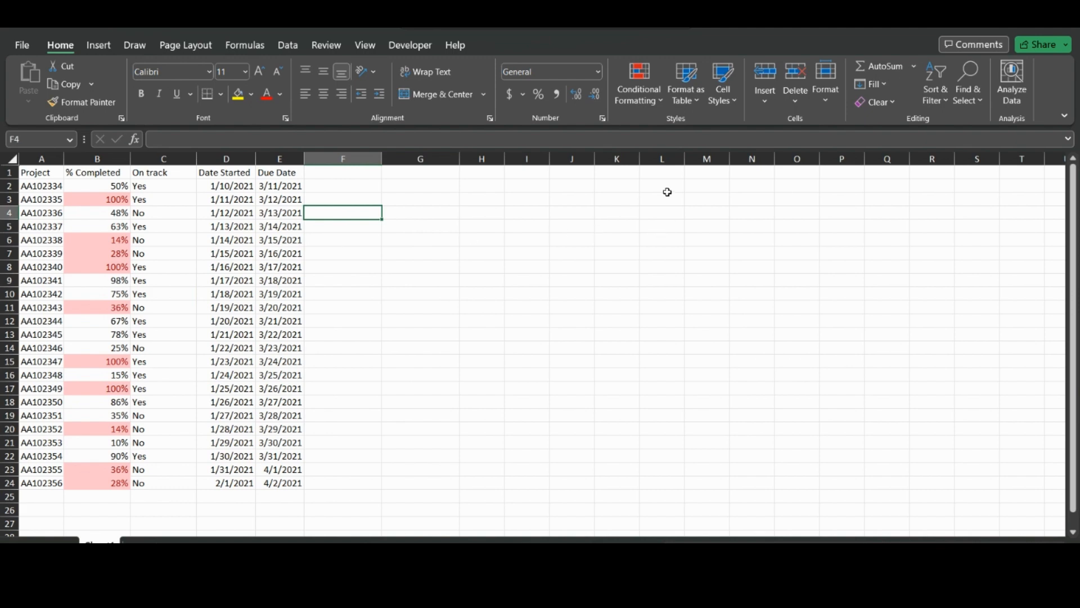
click(642, 105)
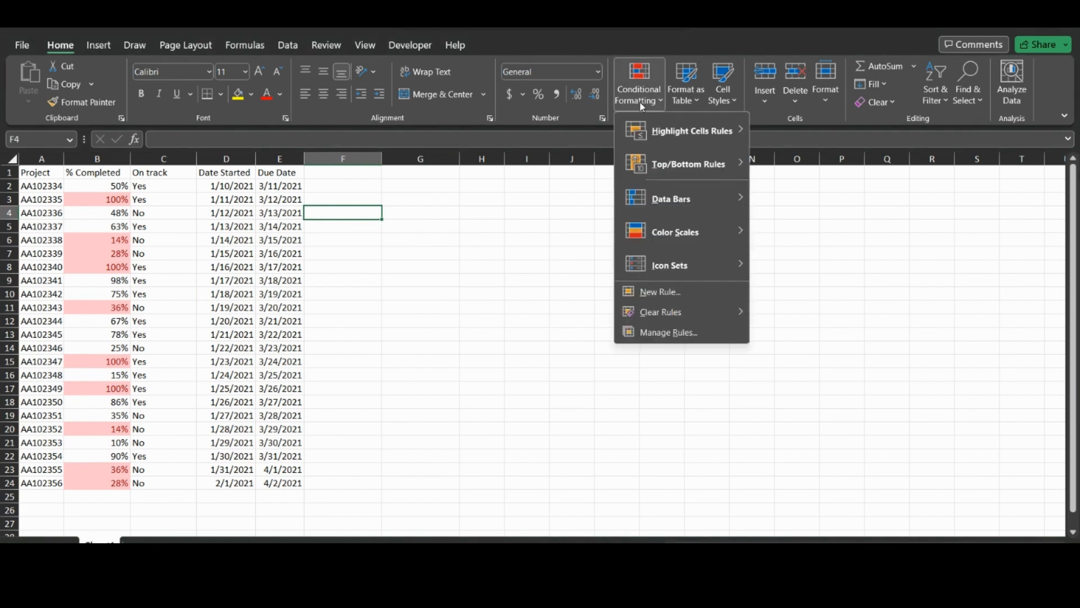